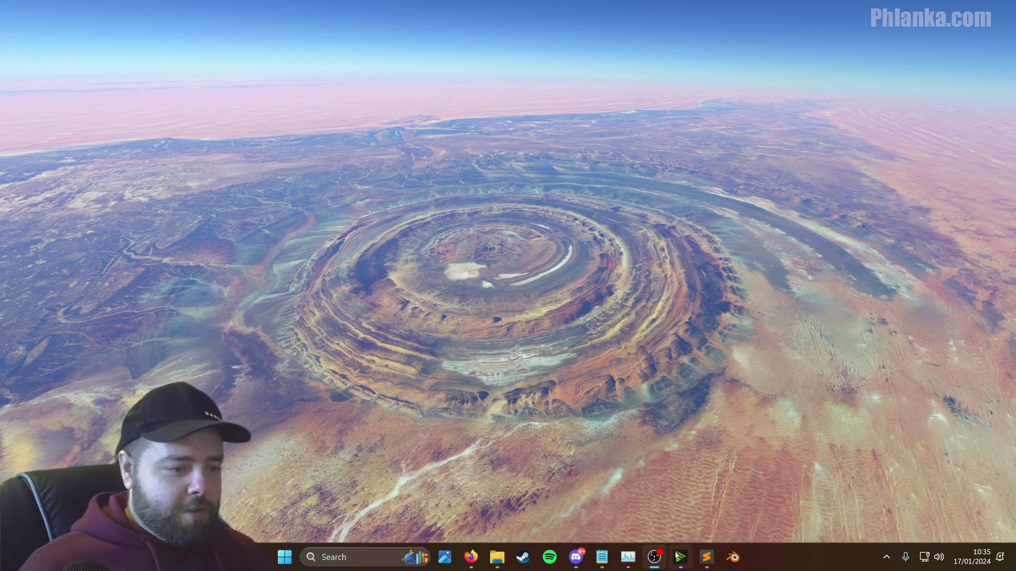
Step: Bring the DayZ Texture Tools browser window forward and go to the Your Account page
mouse_move(471, 557)
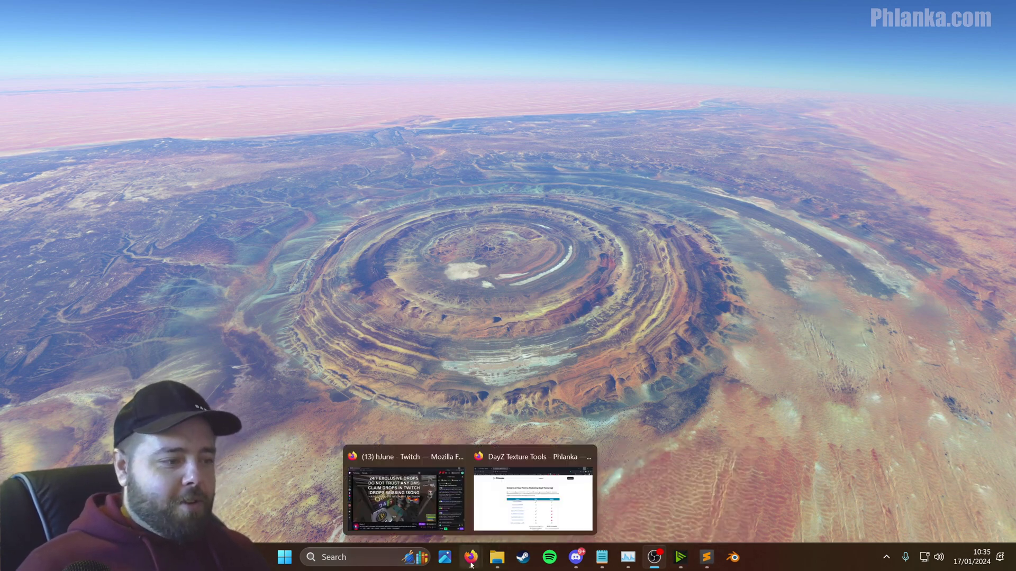
left_click(506, 476)
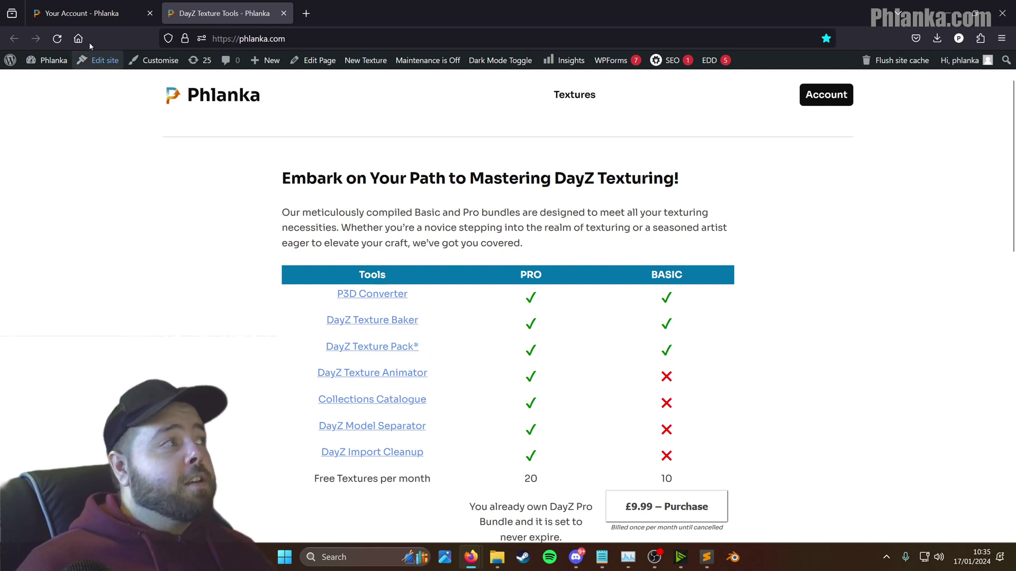
left_click(66, 19)
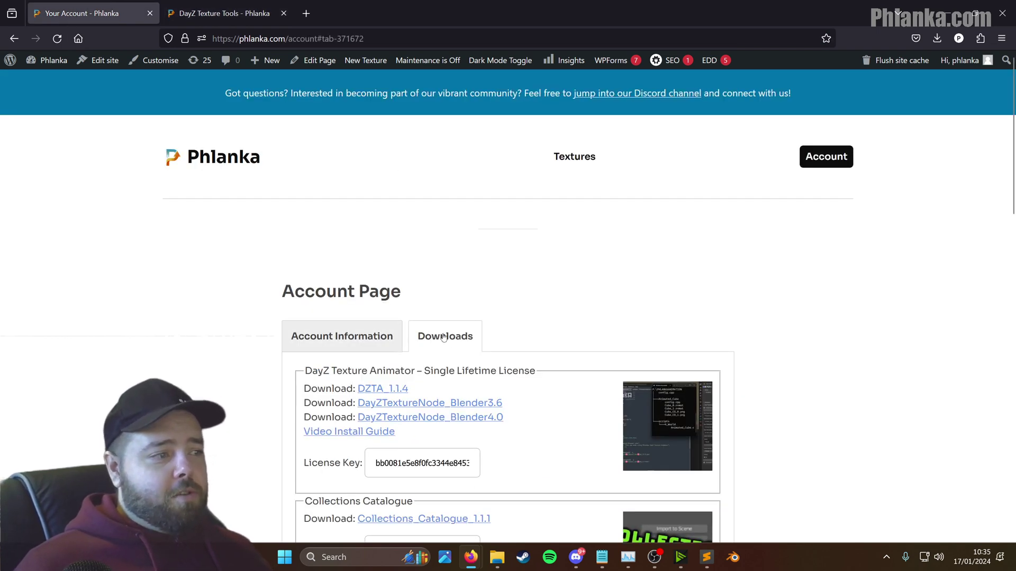
Step: Scroll through the Downloads list of purchased Phlanka tools
scroll(441, 335, "down", 1)
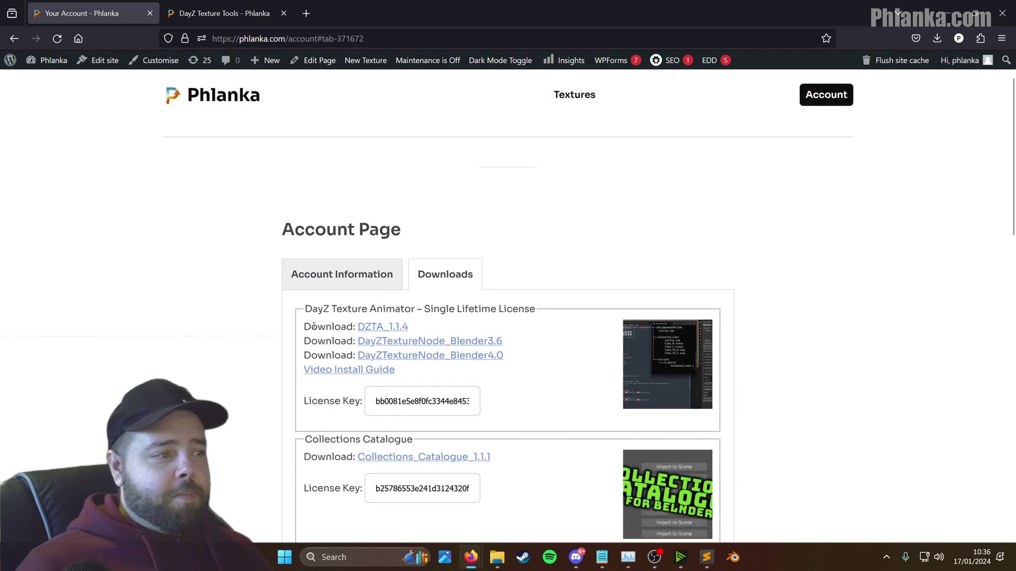
scroll(338, 258, "down", 2)
scroll(313, 179, "down", 6)
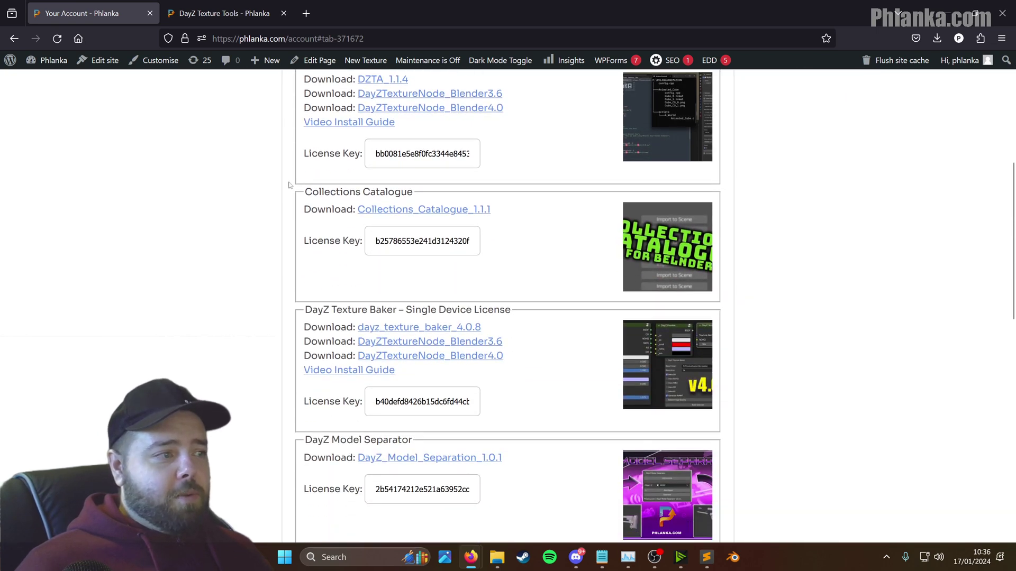
scroll(306, 186, "down", 5)
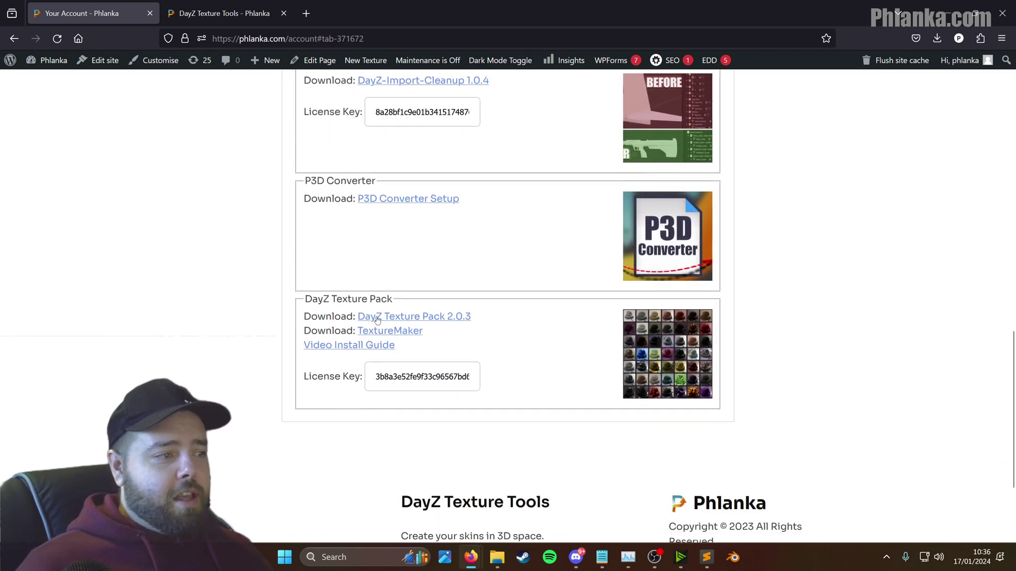
scroll(327, 321, "up", 4)
scroll(327, 322, "up", 3)
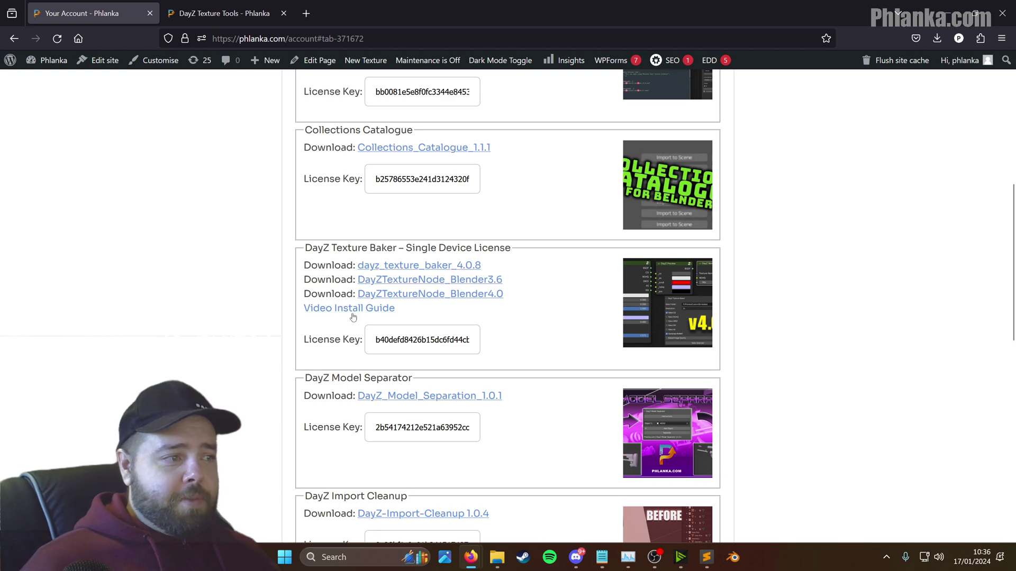
scroll(400, 334, "down", 2)
scroll(318, 325, "down", 3)
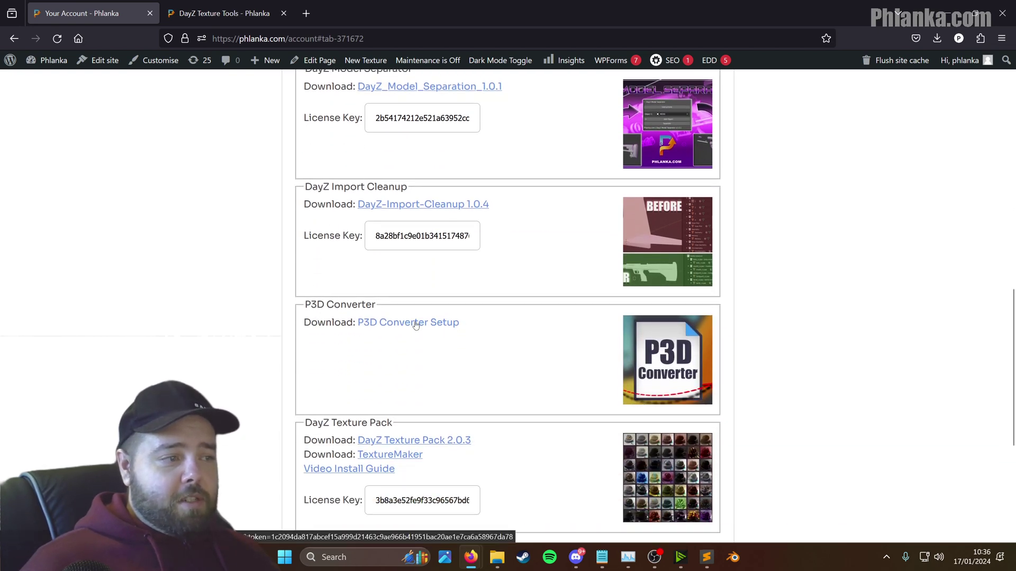
scroll(421, 434, "down", 2)
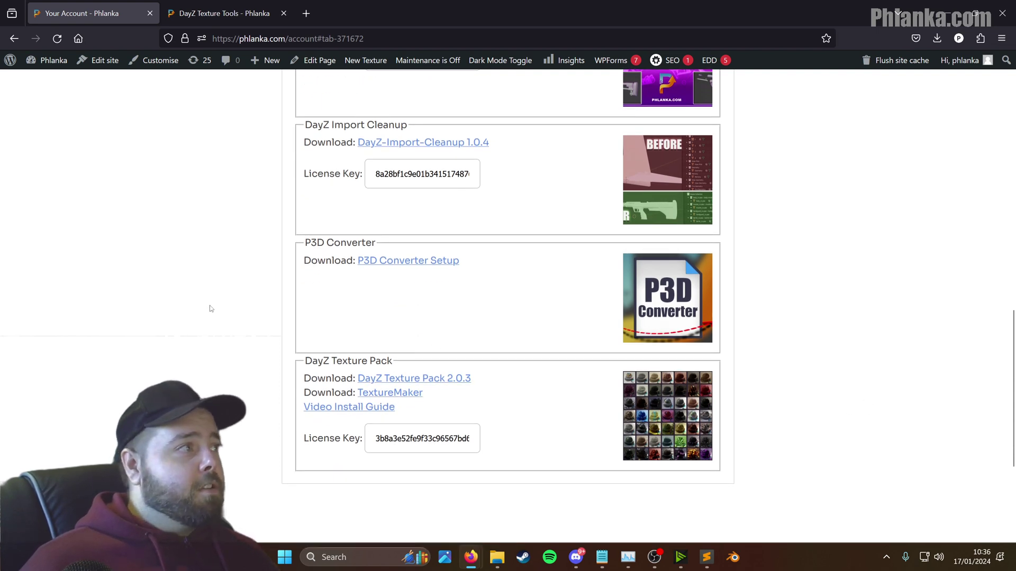
Step: Extract P3D-Converter-Setup-1.zip into its own folder and launch P3D Converter Setup.exe
key("alt+Tab")
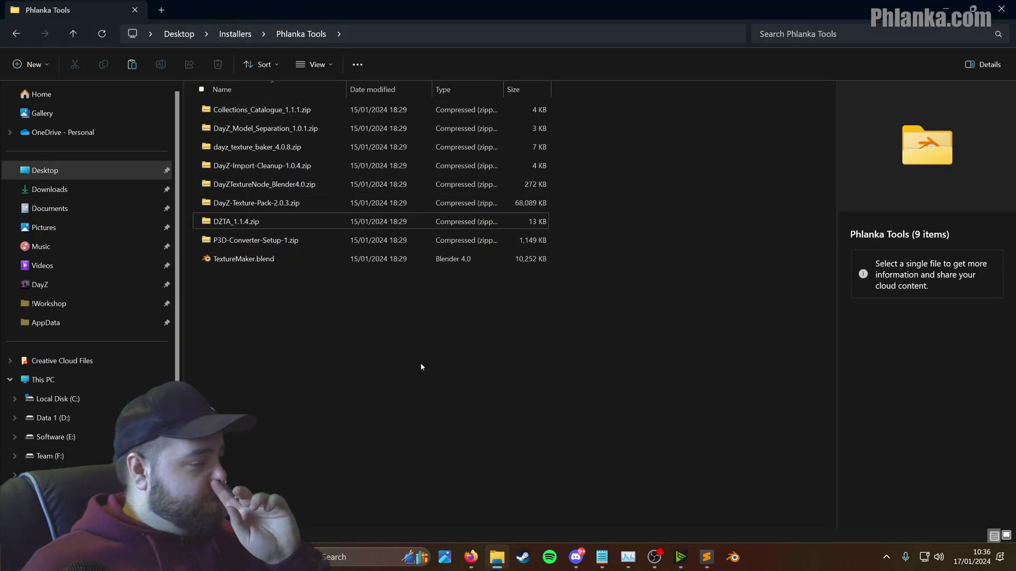
left_click(279, 240)
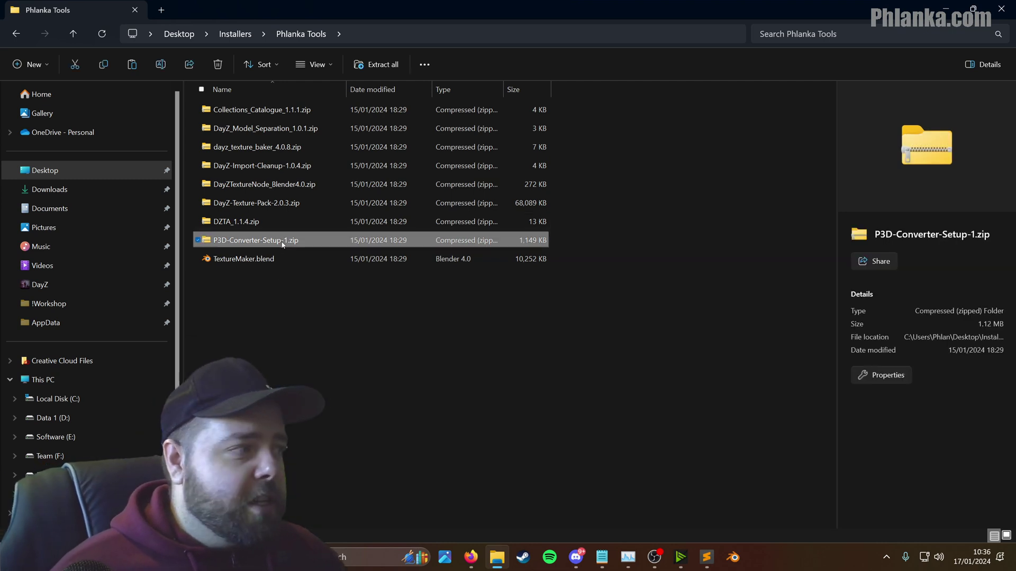
right_click(429, 240)
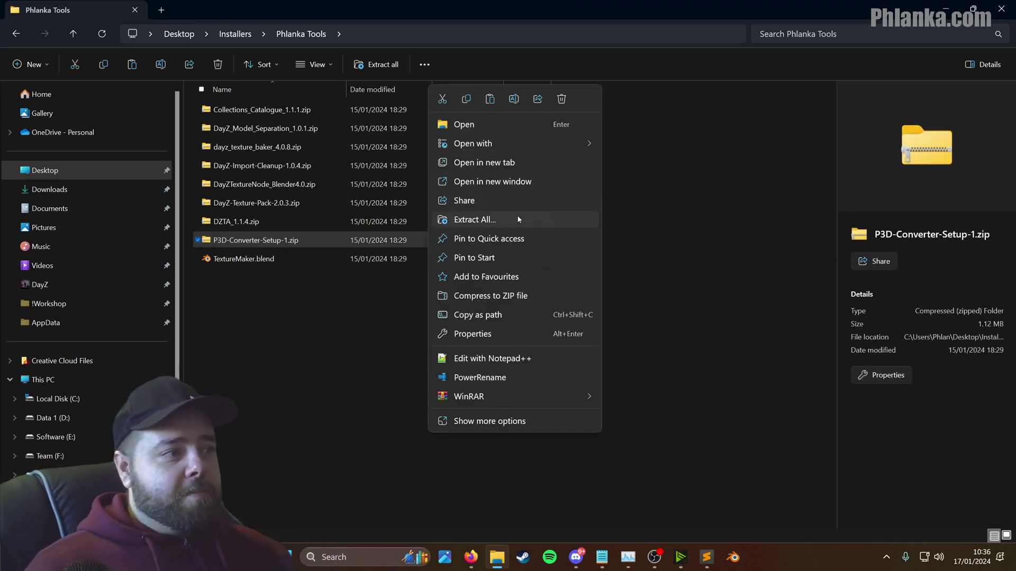
left_click(586, 219)
left_click(615, 392)
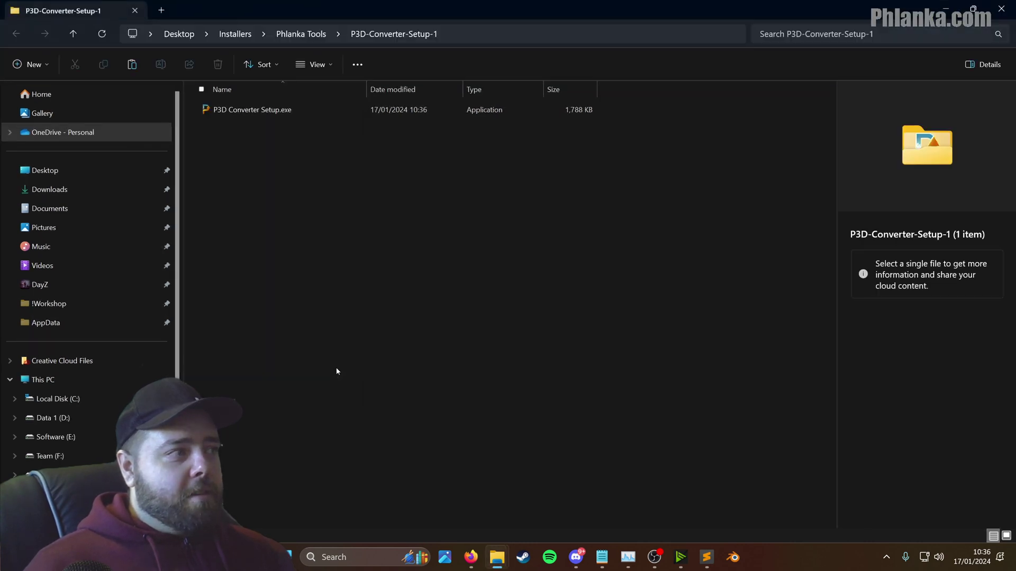
left_click(296, 113)
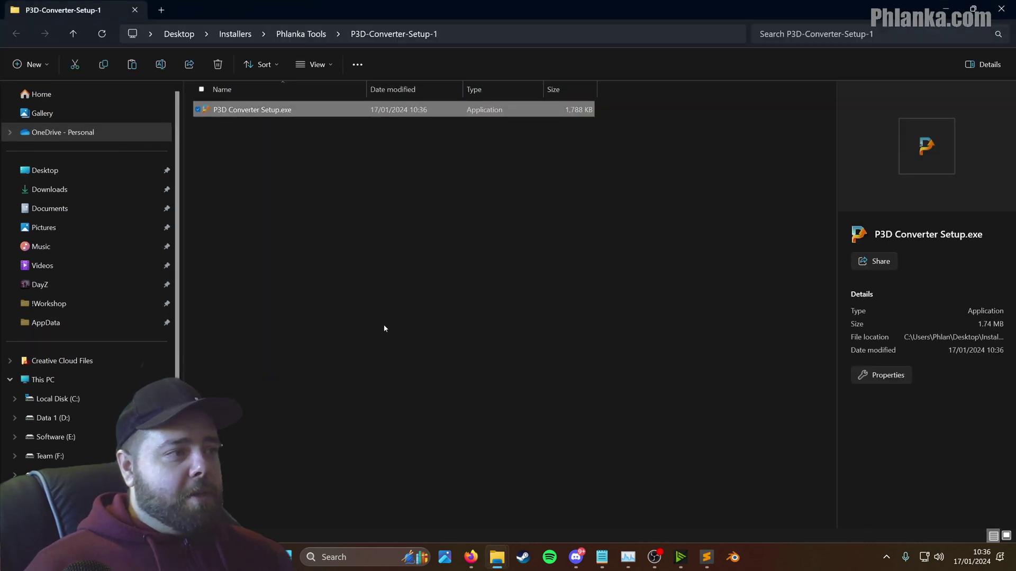
double_click(241, 108)
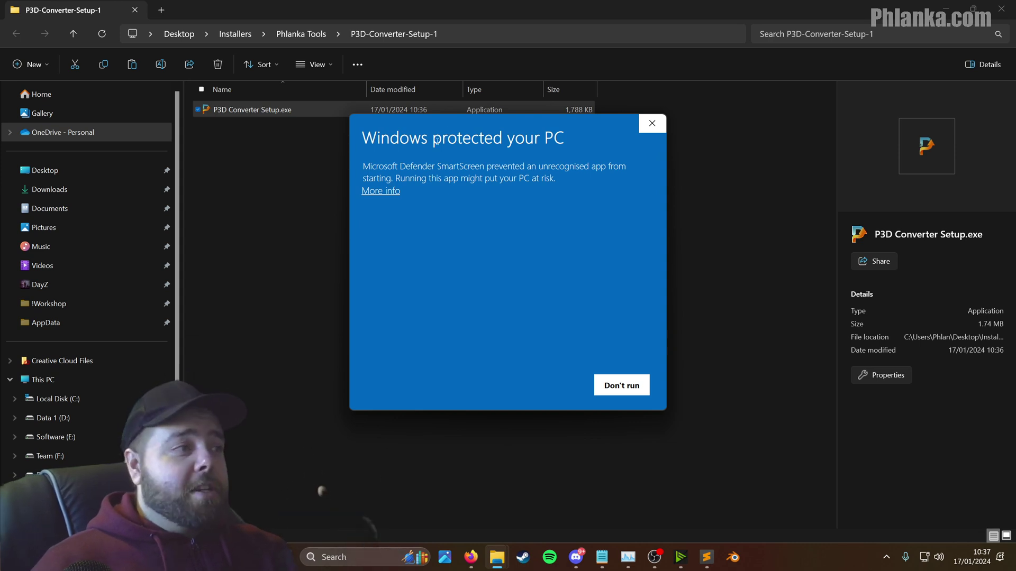
Step: Bypass the SmartScreen warning and install P3D Converter with the default location and Start Menu folder
left_click(380, 192)
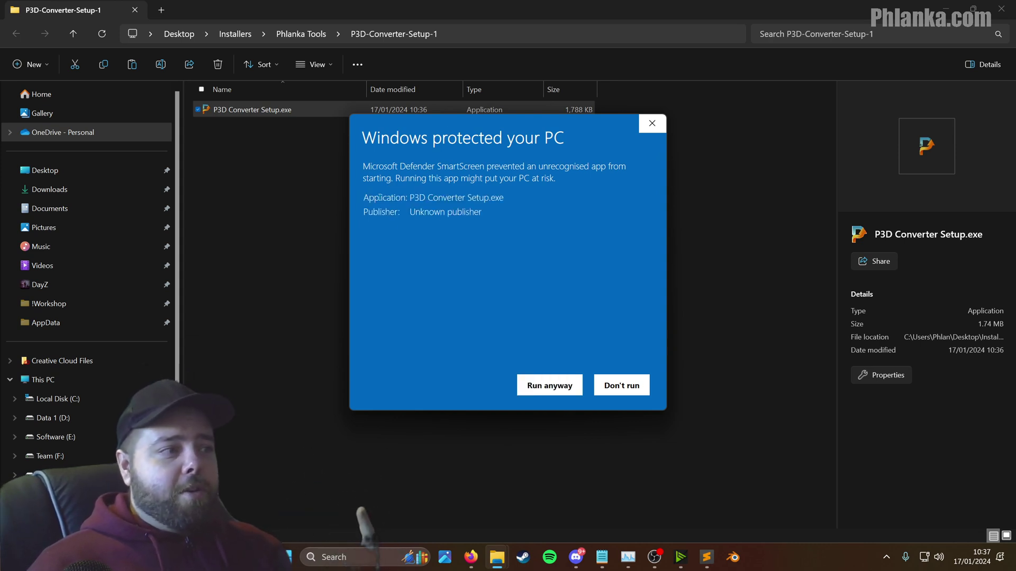
left_click(538, 385)
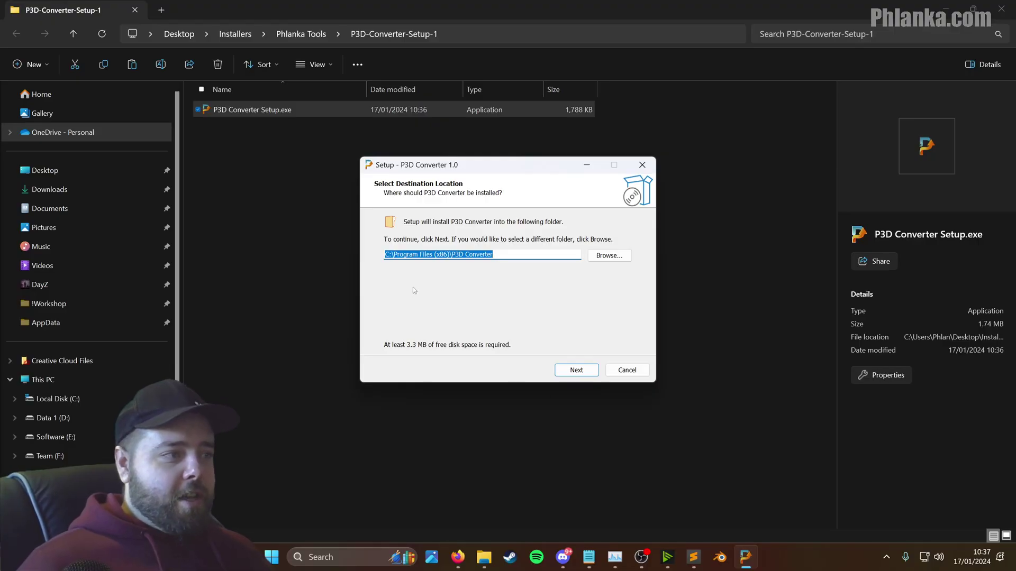
left_click(577, 370)
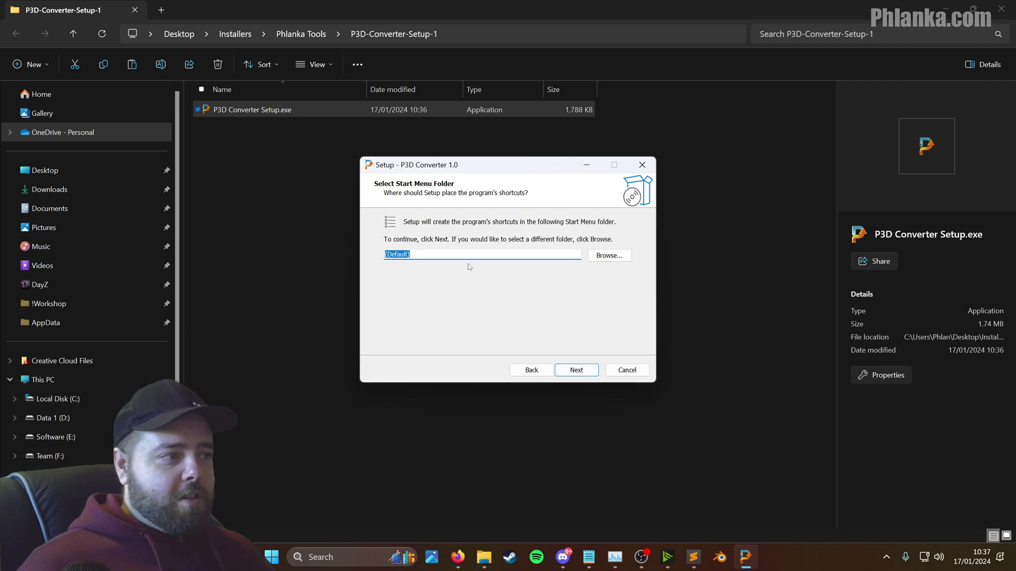
left_click(573, 371)
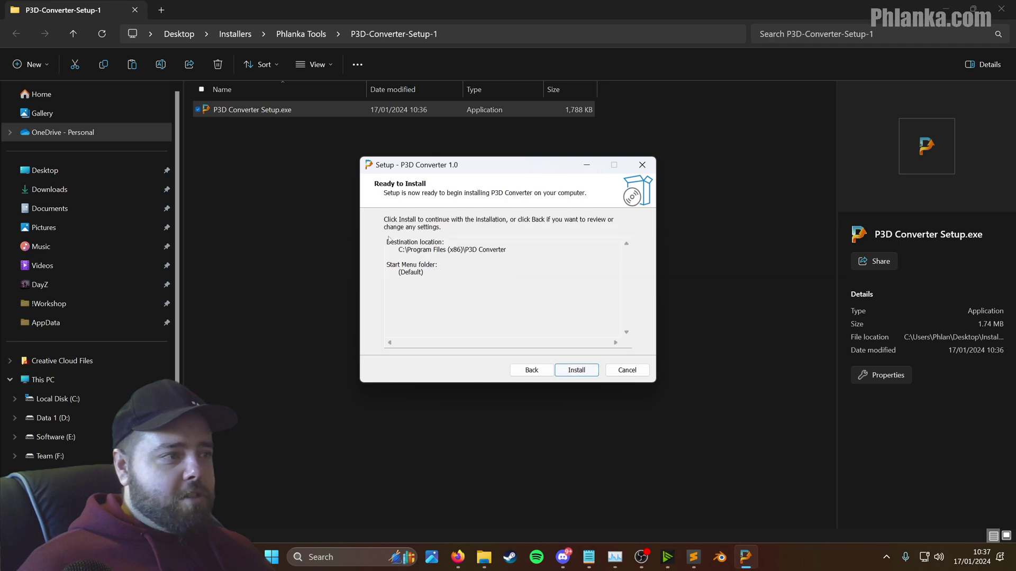
left_click(576, 370)
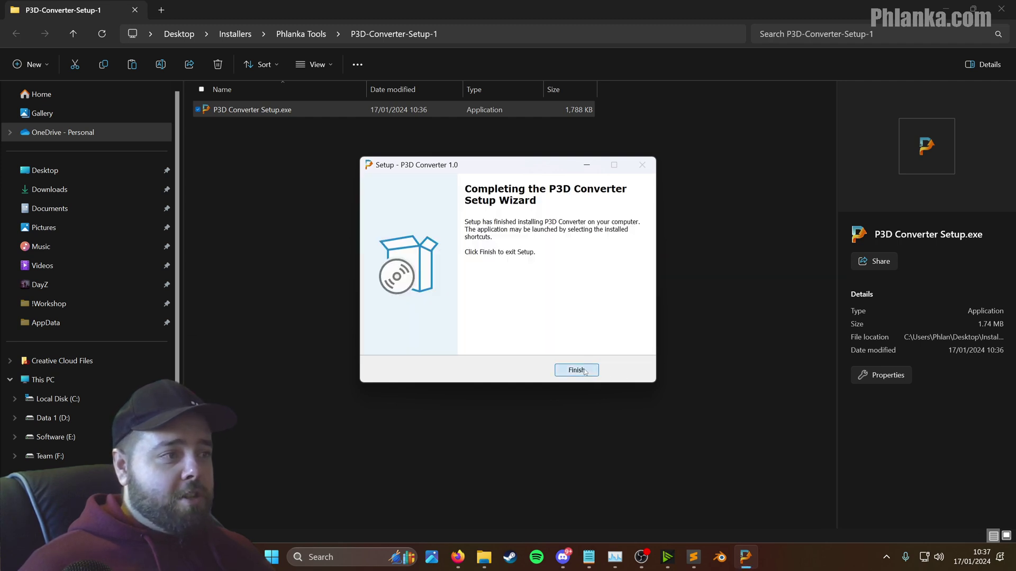
left_click(576, 370)
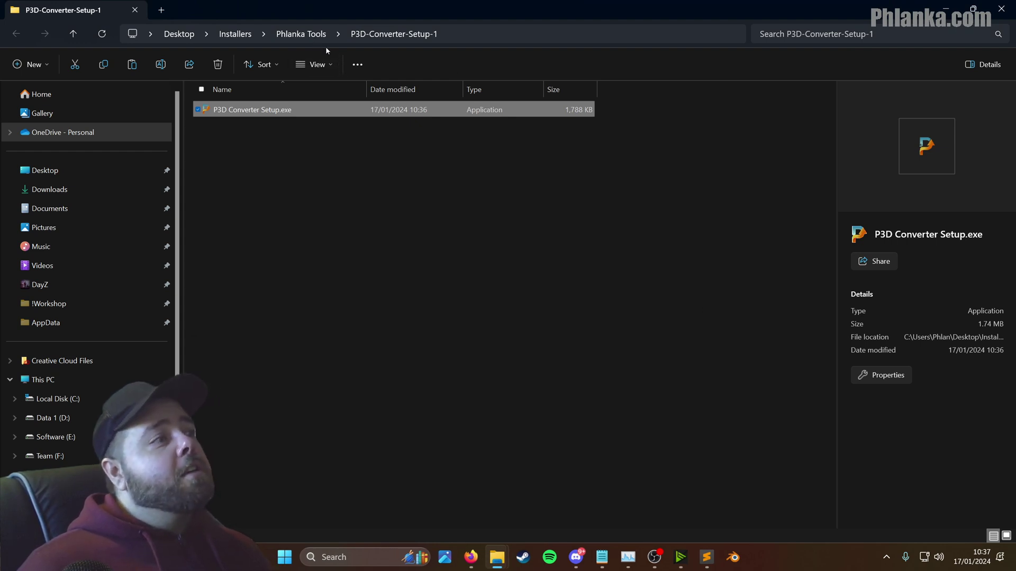
Step: Delete the P3D-Converter-Setup-1 folder and zip, then select the DayZ texture pack and baker zips
left_click(297, 34)
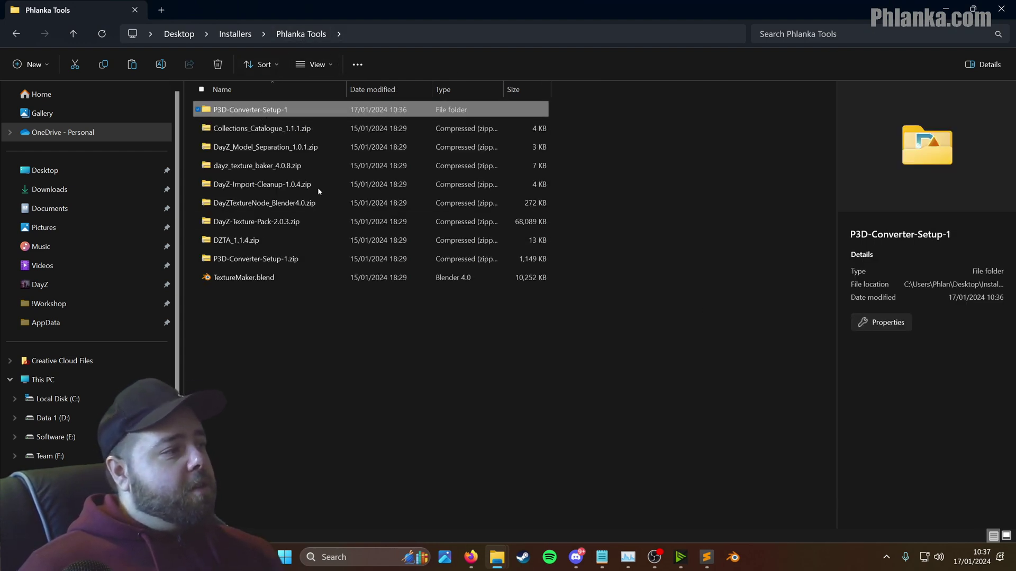
left_click(302, 265, "ctrl")
key("Delete")
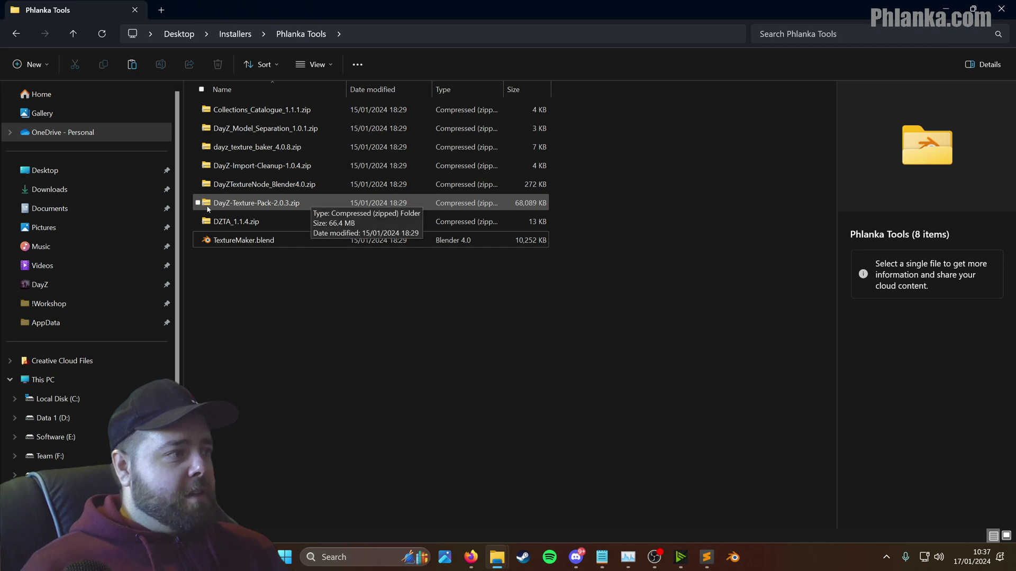
left_click(226, 210)
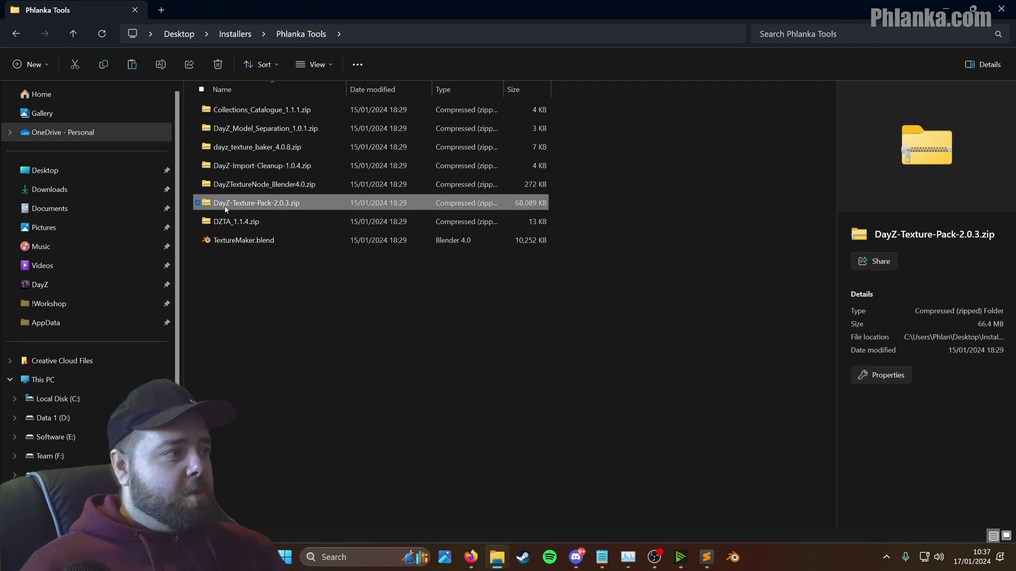
left_click(327, 148)
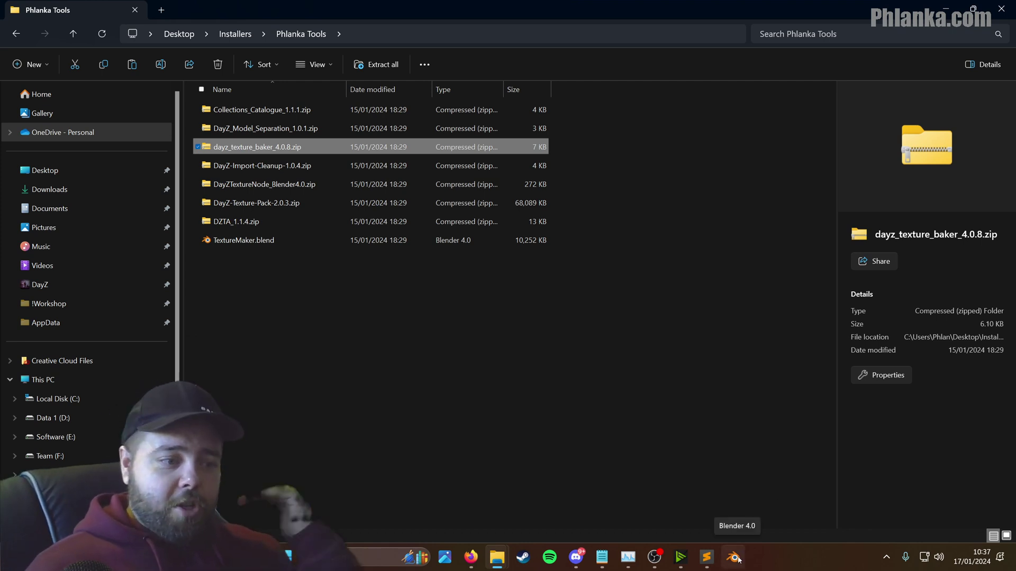
Step: Launch Blender 4.0 and open Preferences on the Add-ons page
left_click(736, 559)
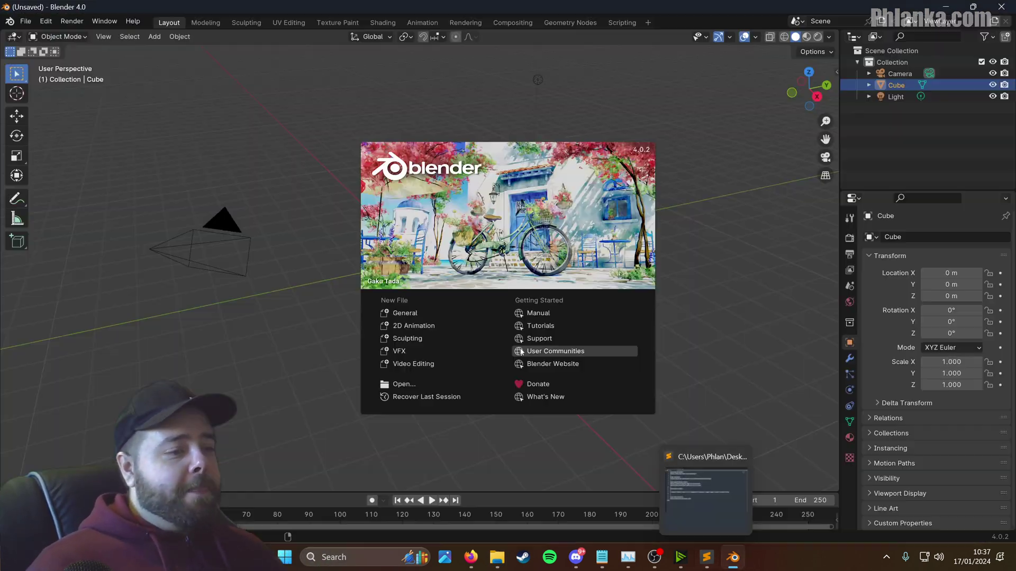
left_click(731, 236)
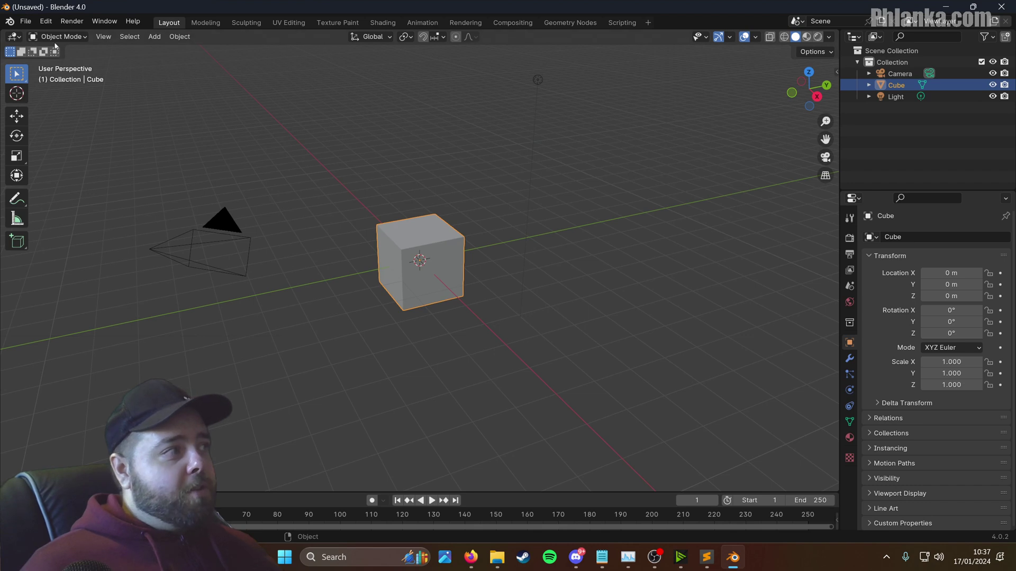
left_click(45, 21)
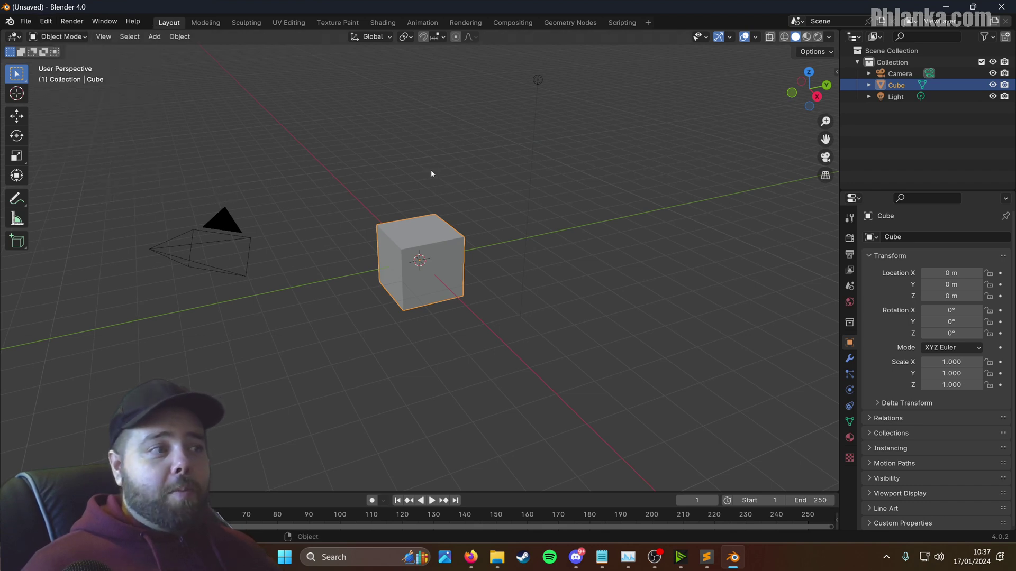
left_click(132, 68)
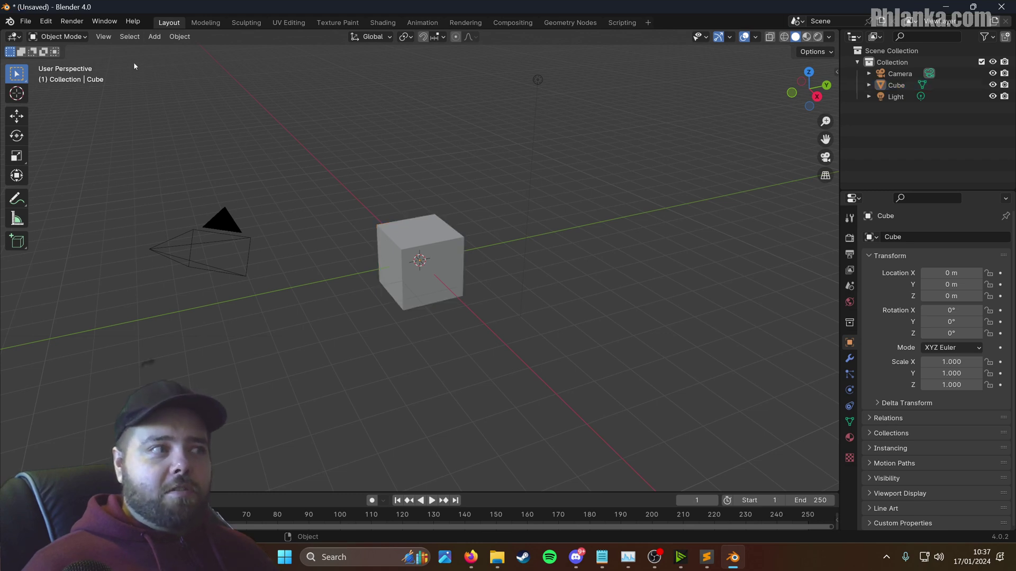
left_click(49, 20)
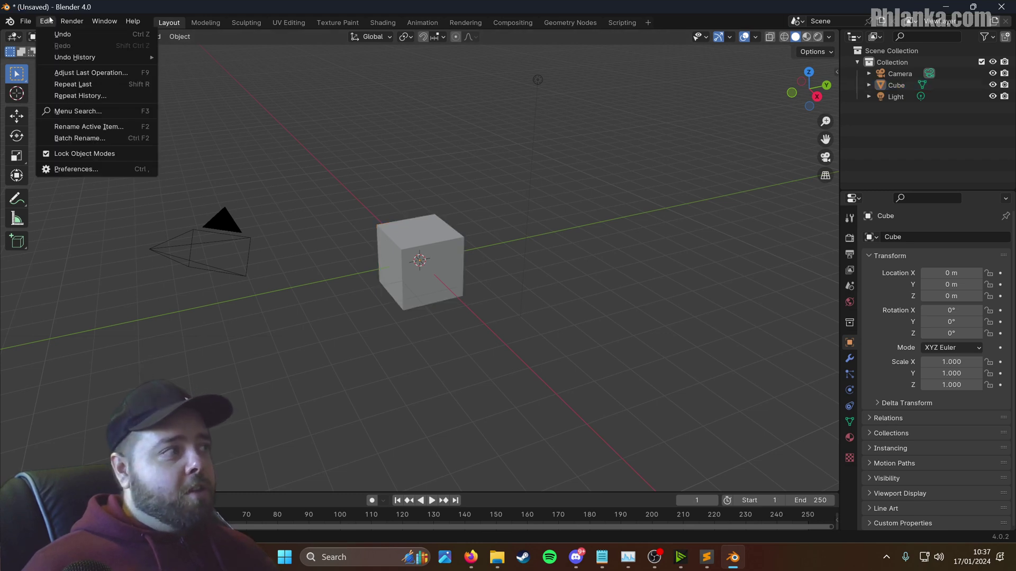
left_click(66, 168)
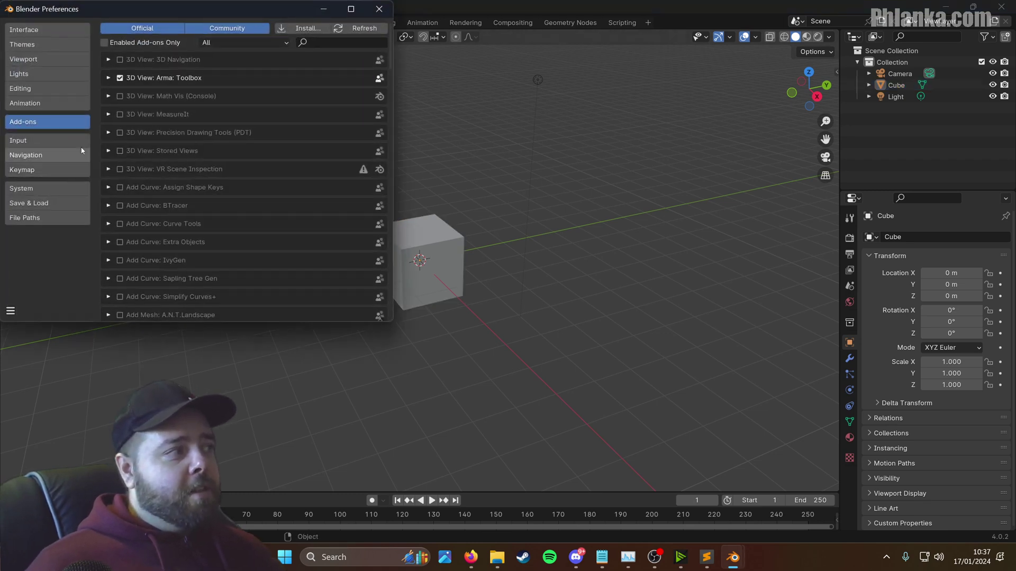
Step: Start an add-on install and copy the Phlanka Tools folder path from File Explorer
left_click(300, 28)
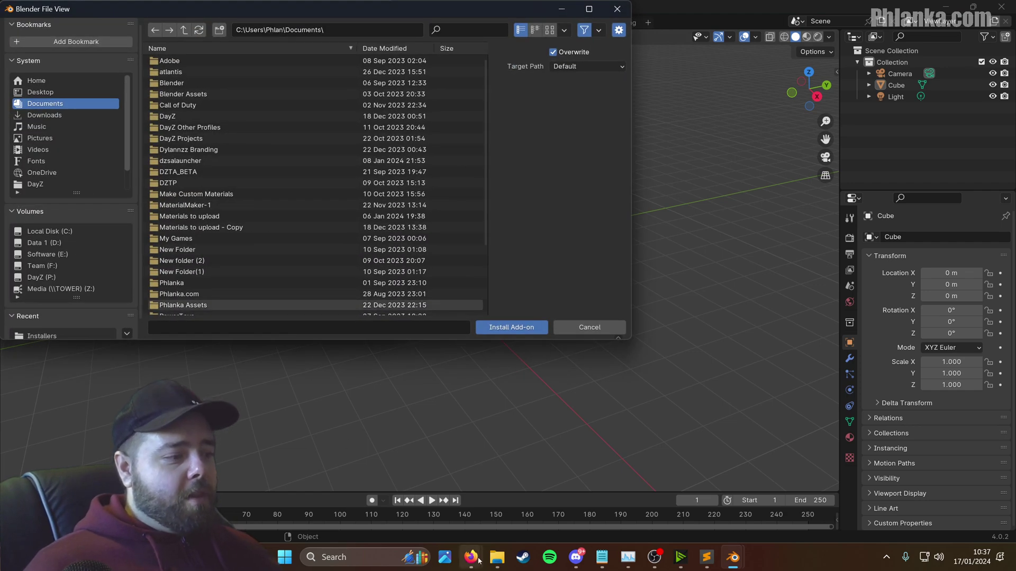
mouse_move(497, 557)
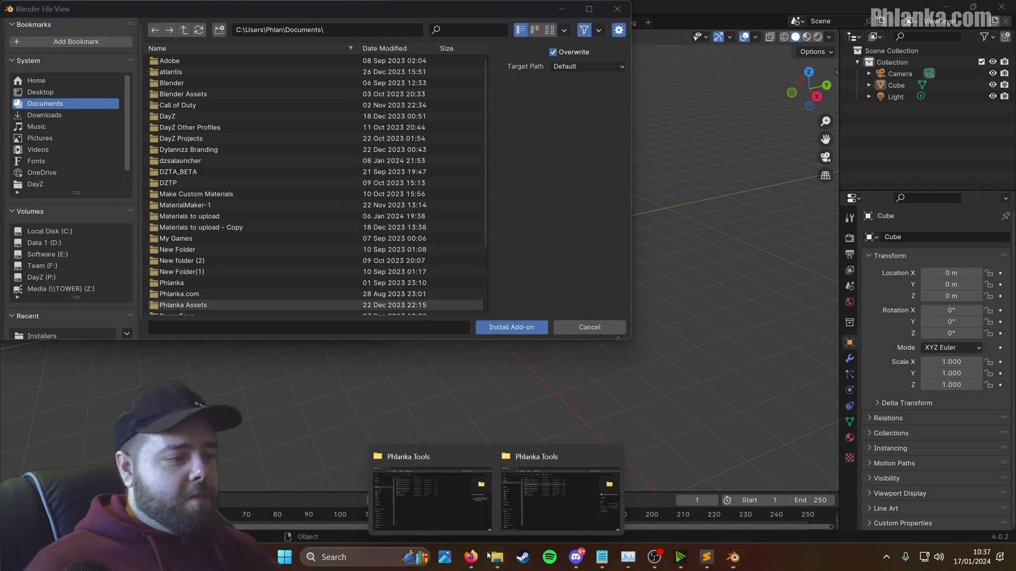
left_click(435, 484)
left_click(383, 34)
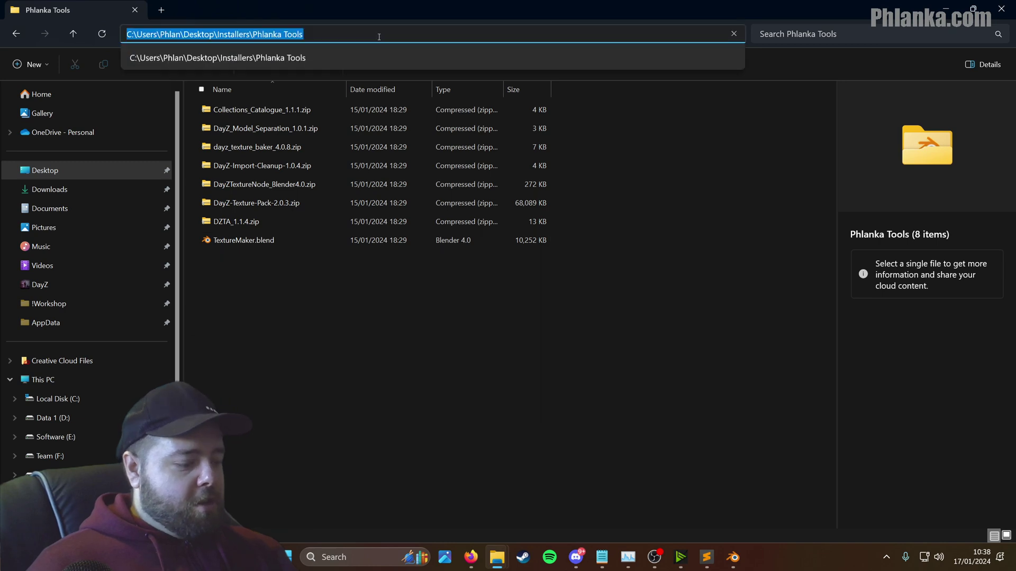
right_click(322, 37)
left_click(353, 69)
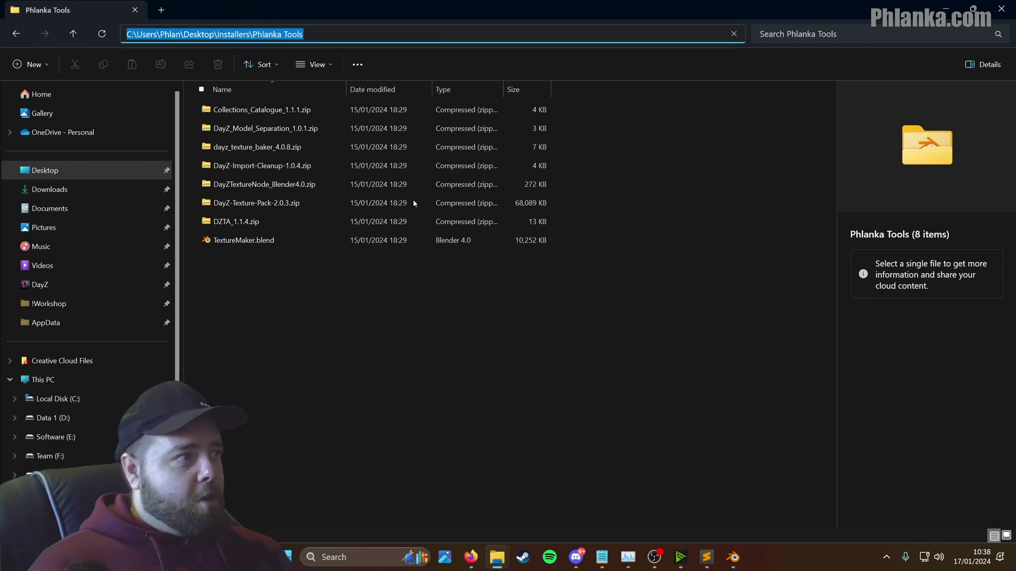
mouse_move(706, 563)
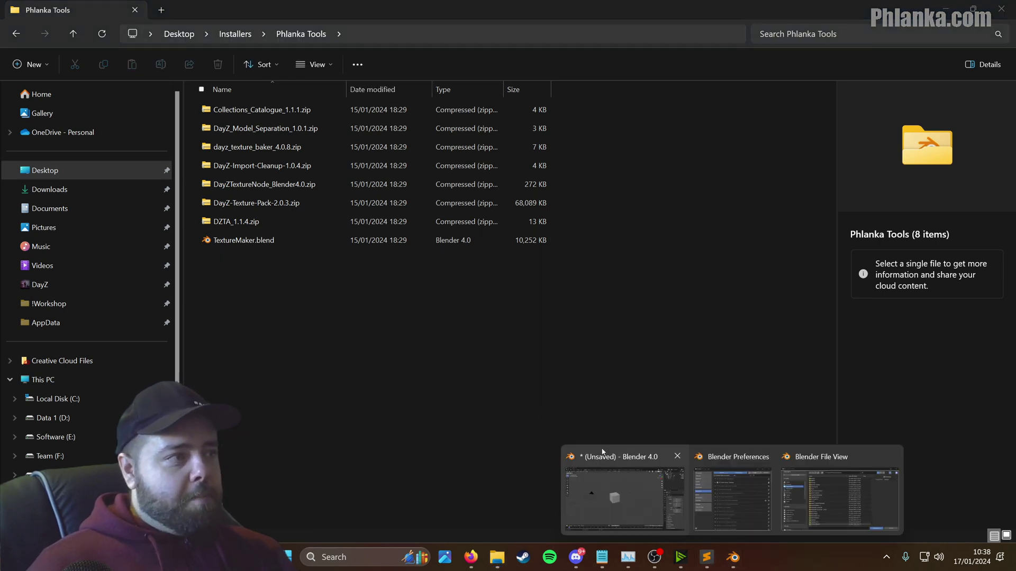
left_click(731, 495)
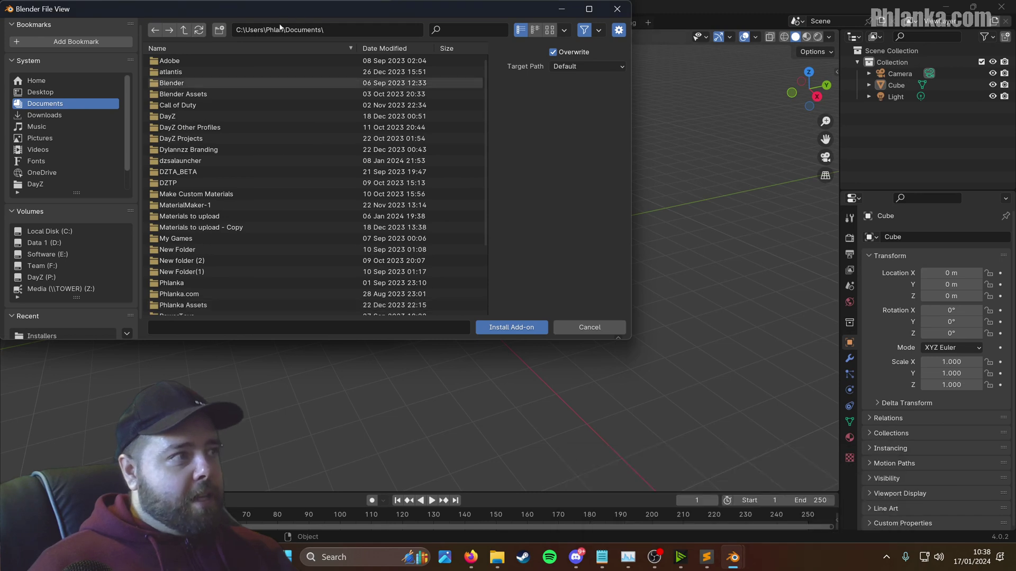
Step: Paste the Phlanka Tools path into the file browser and install DayZ-Texture-Pack-2.0.3.zip
left_click(330, 30)
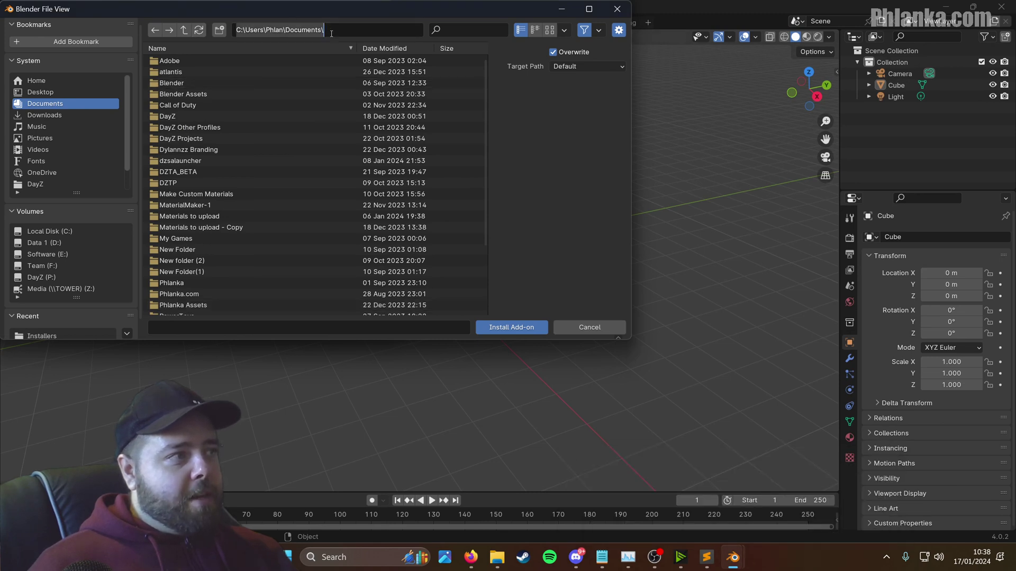
key("ctrl+v")
right_click(328, 30)
right_click(328, 30)
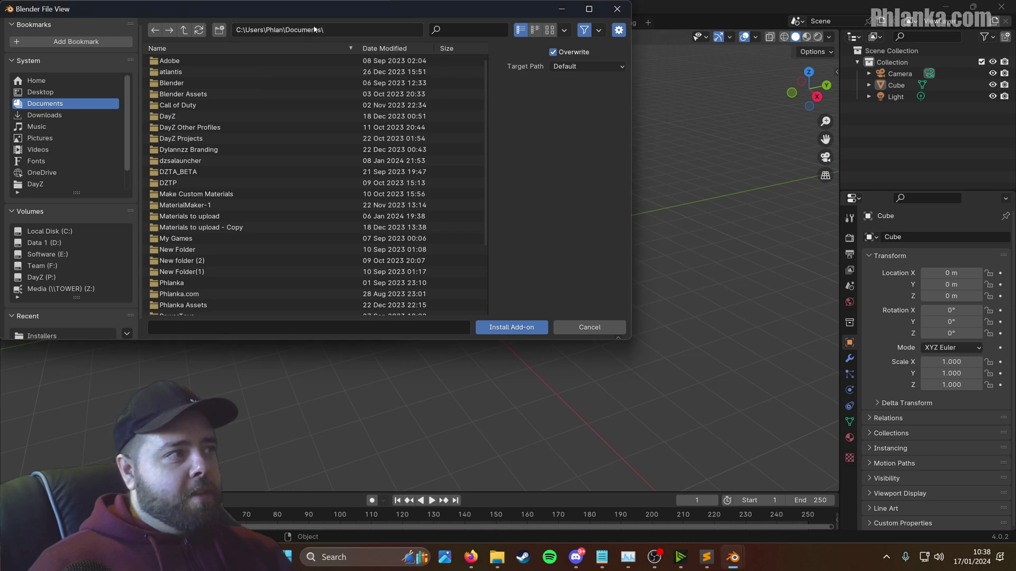
left_click(368, 29)
key("ctrl+v")
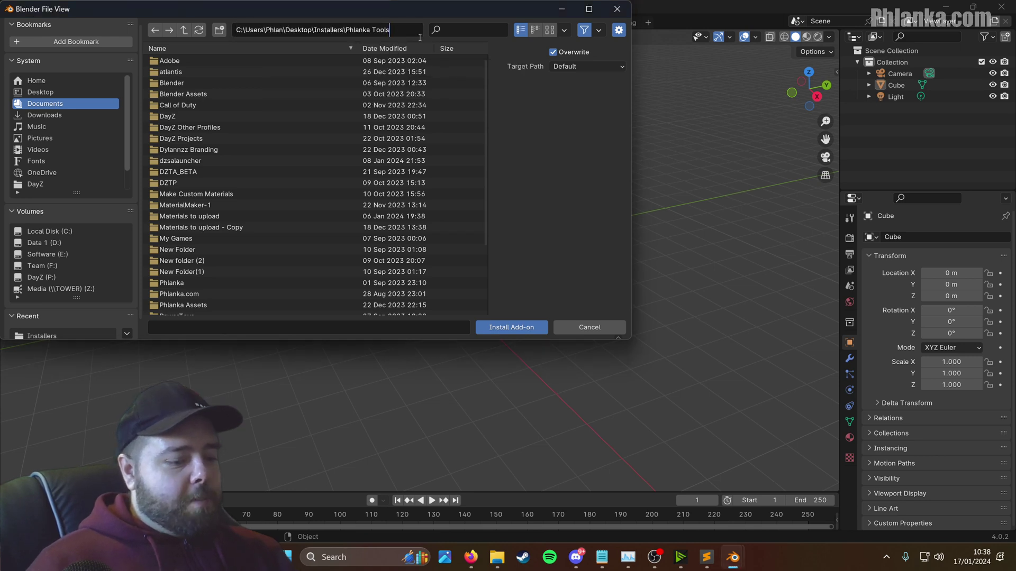
key("Return")
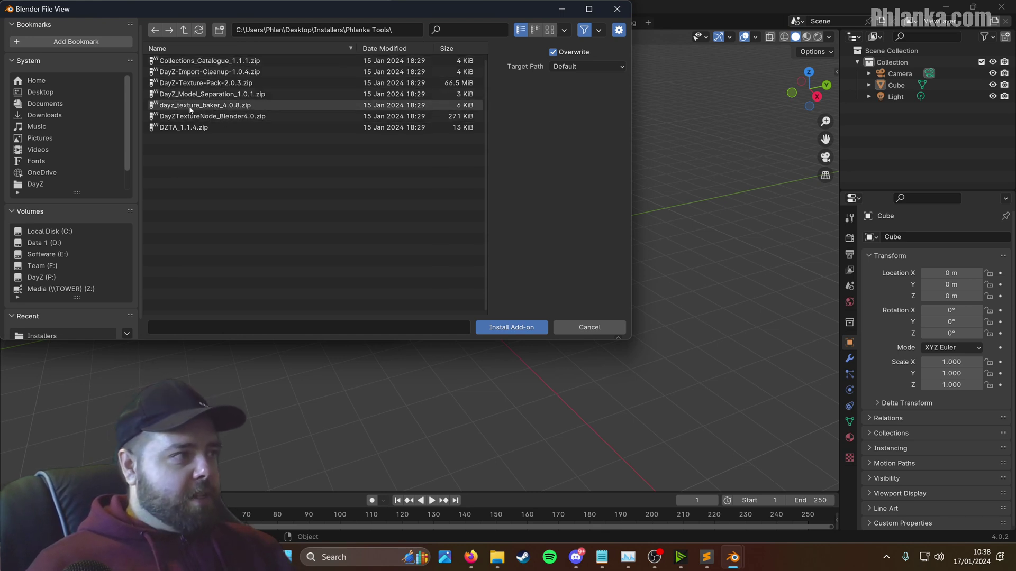
left_click(207, 106)
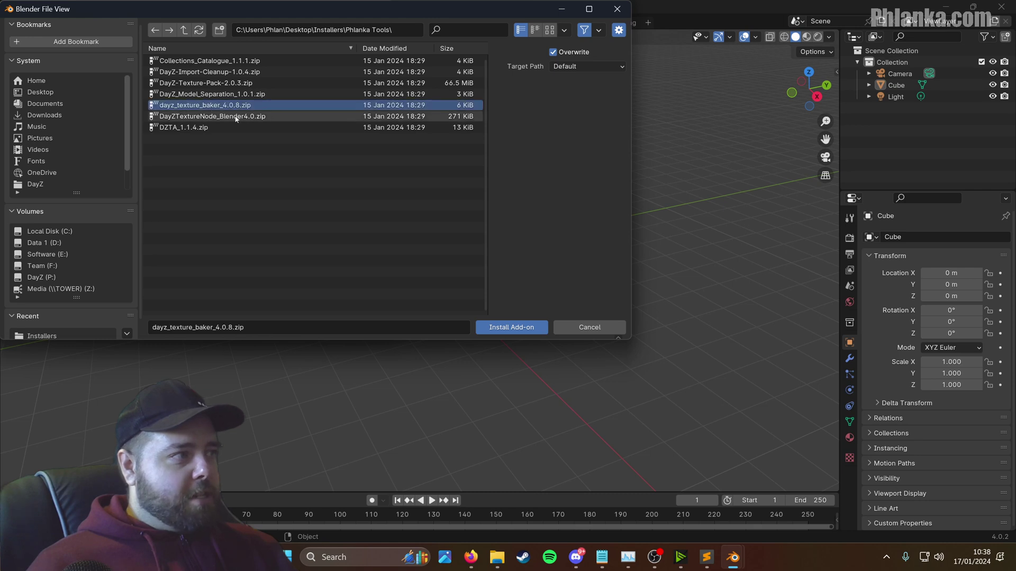
left_click(206, 83, "ctrl")
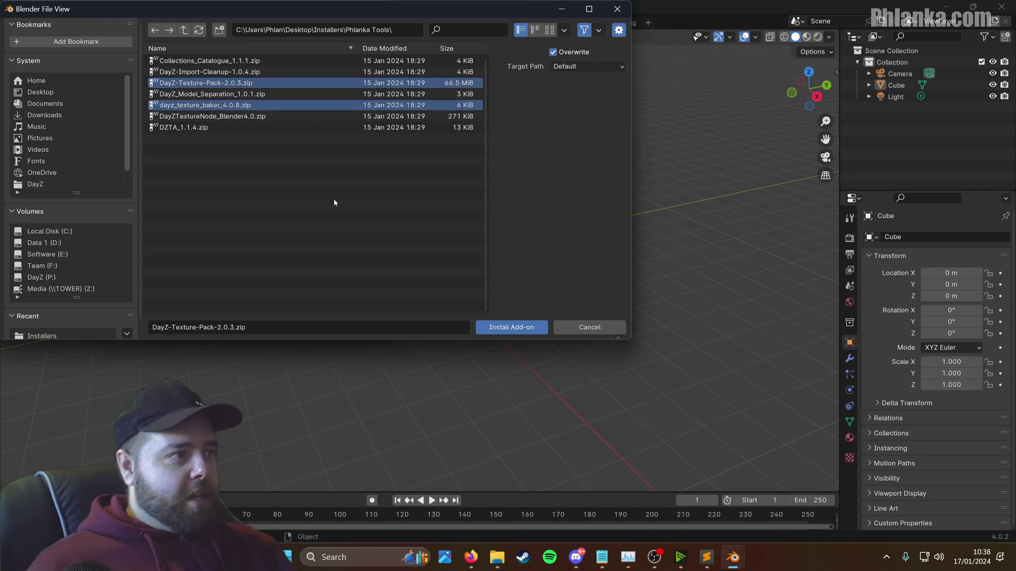
left_click(508, 328)
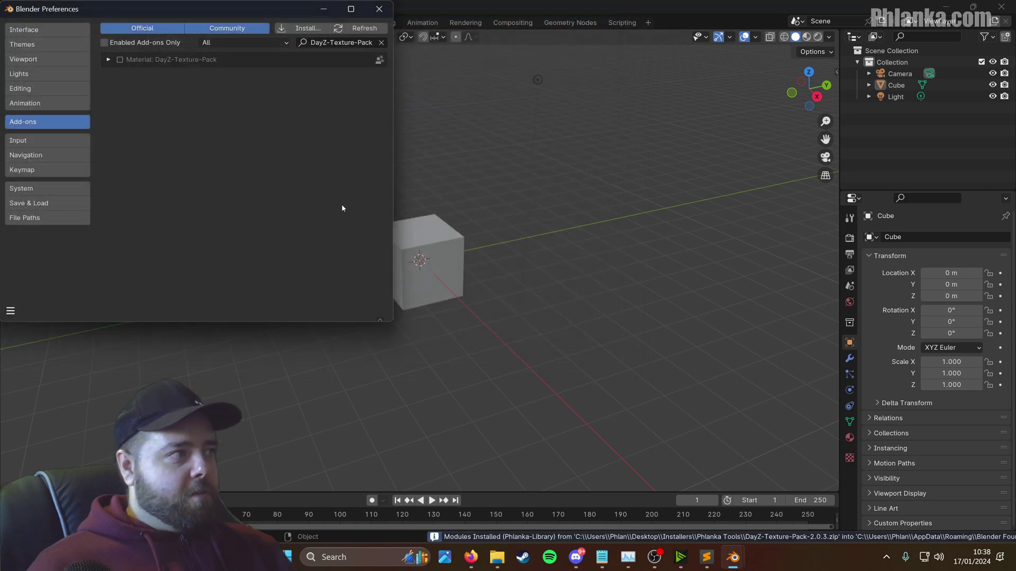
Step: Install the dayz_texture_baker_4.0.8.zip add-on
left_click(381, 43)
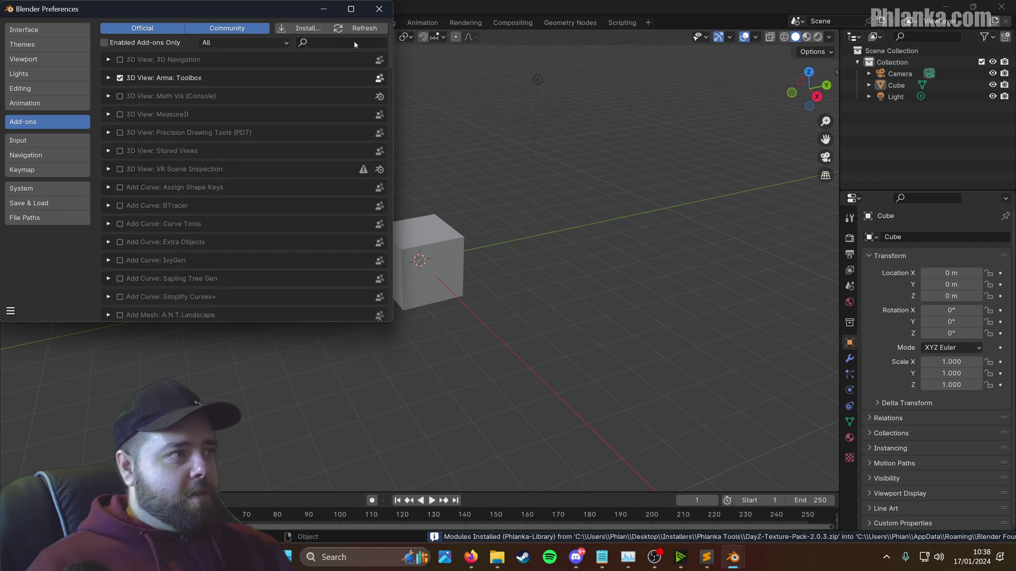
left_click(361, 46)
type("dayz")
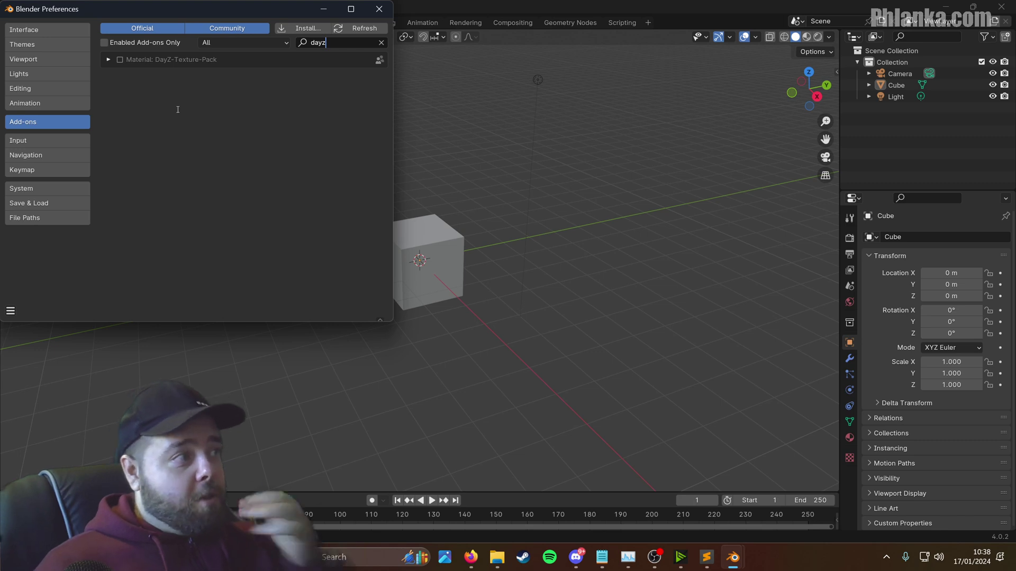
key("Return")
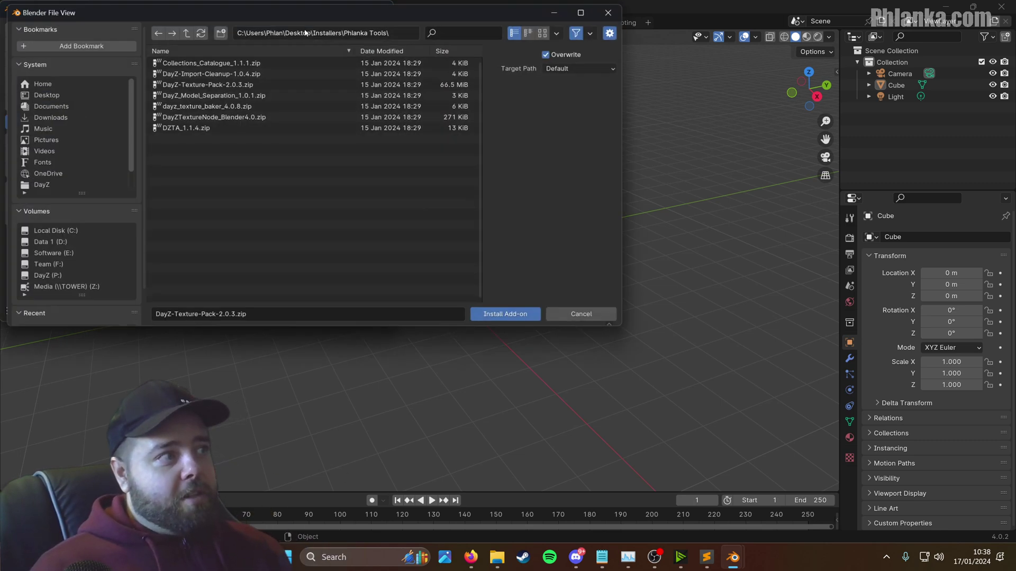
left_click(210, 106)
left_click(493, 319)
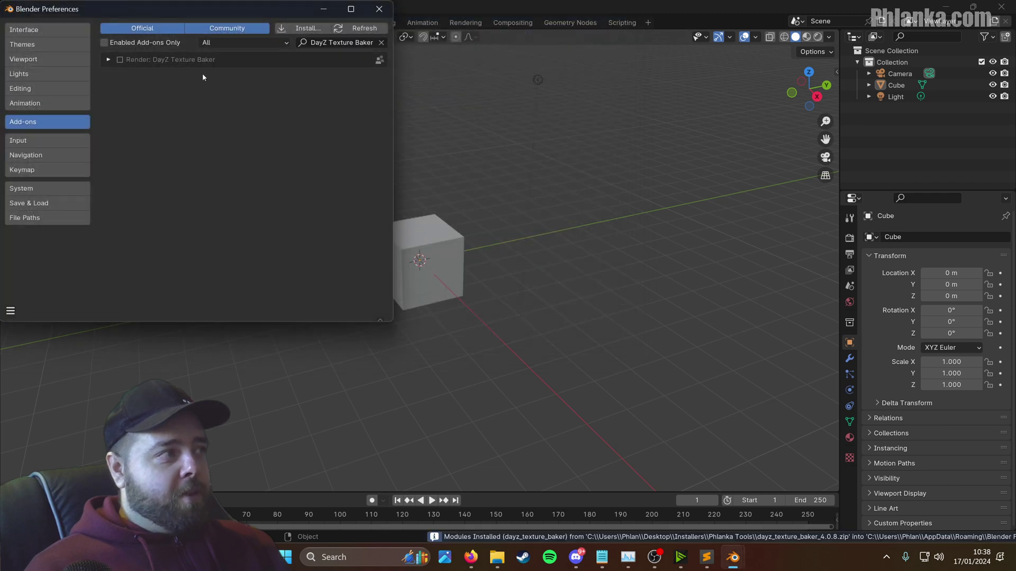
Step: Filter add-ons by 'dayz', enable Material: DayZ-Texture-Pack, and minimize Preferences
left_click(381, 43)
left_click(367, 42)
type("dayz")
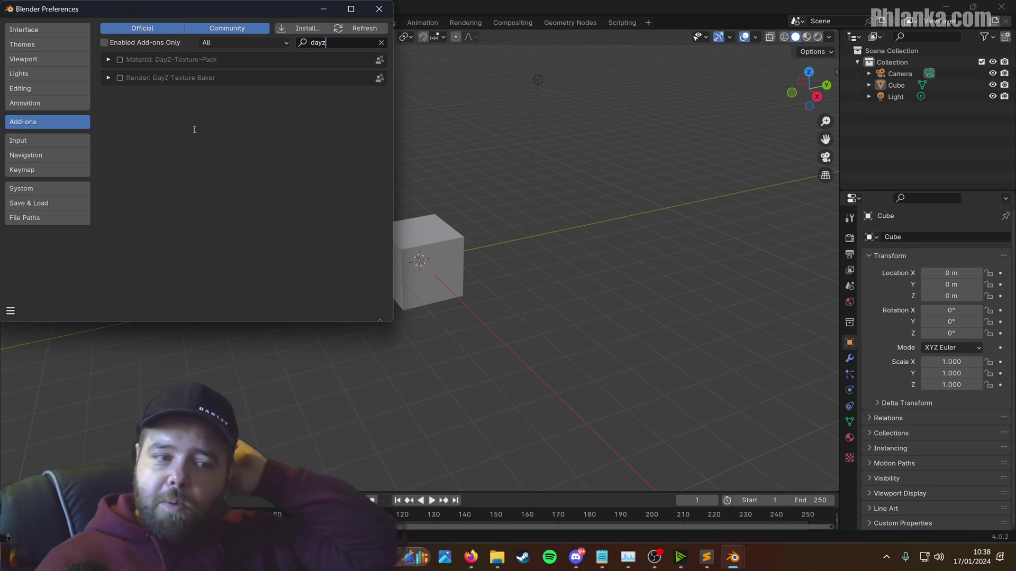
left_click(119, 60)
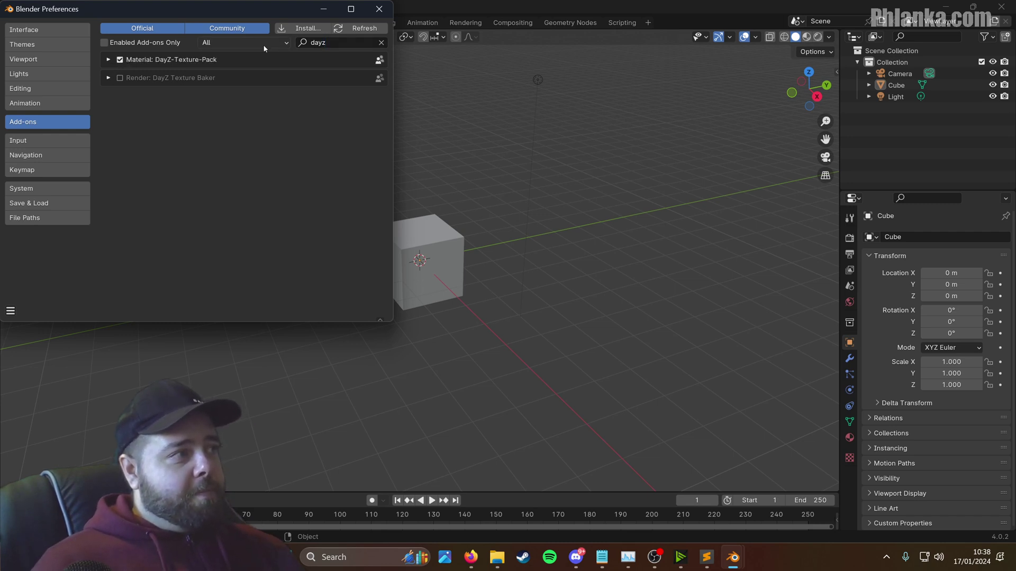
left_click(323, 11)
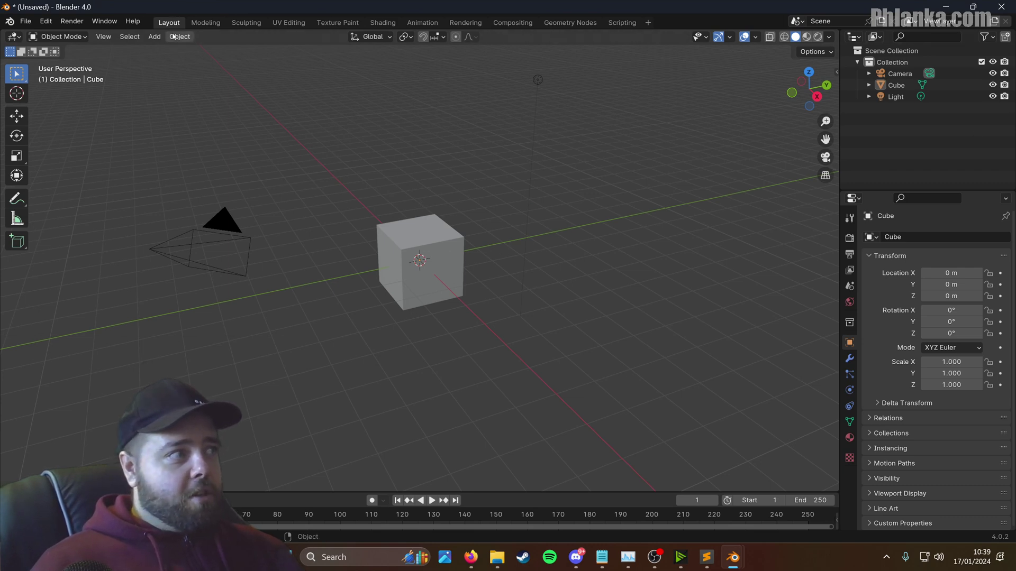
Step: Select the cube and begin editing the License field in the sidebar's DayZ Textures tab
left_click(154, 37)
mouse_move(171, 49)
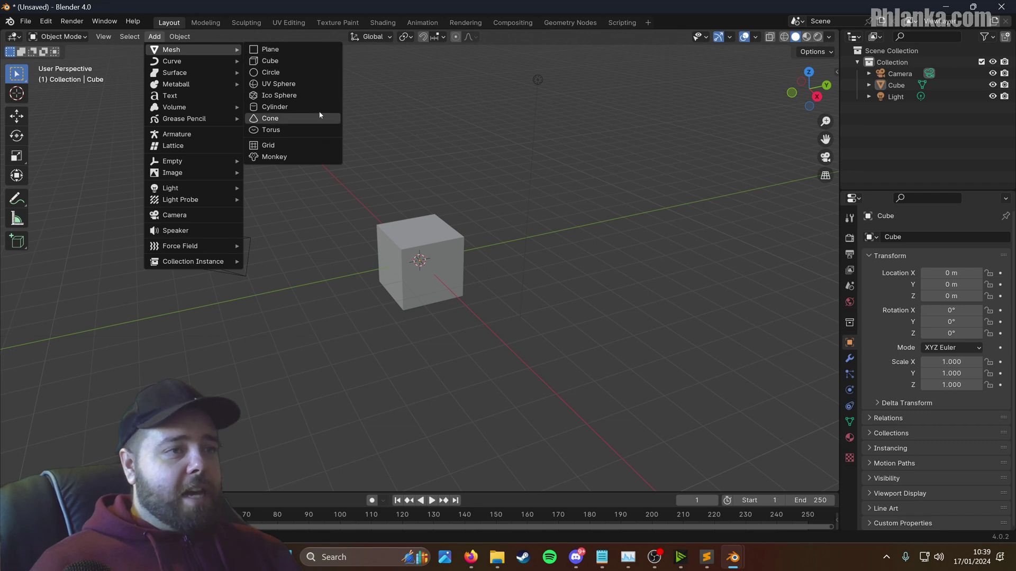
left_click(422, 271)
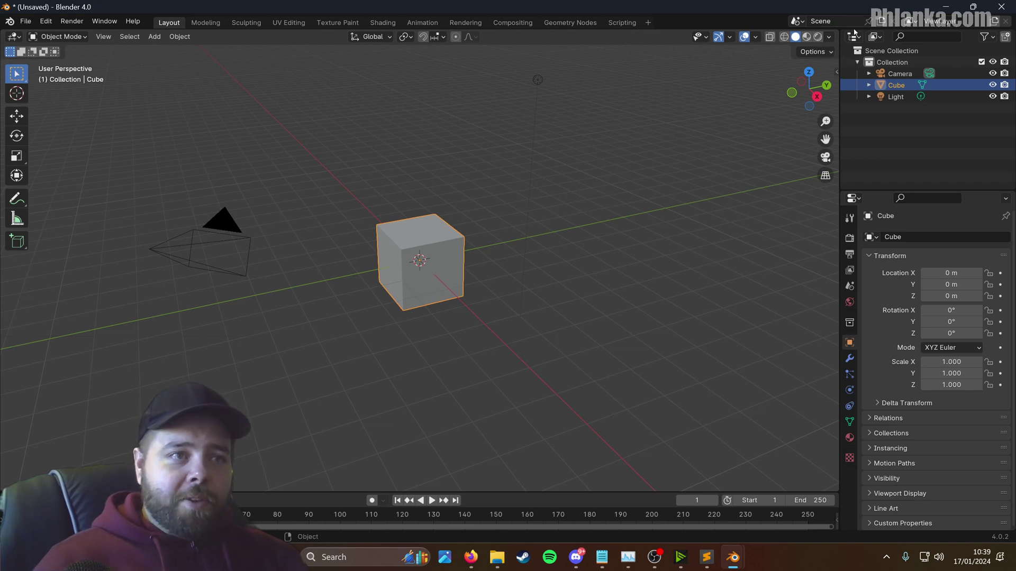
left_click(834, 71)
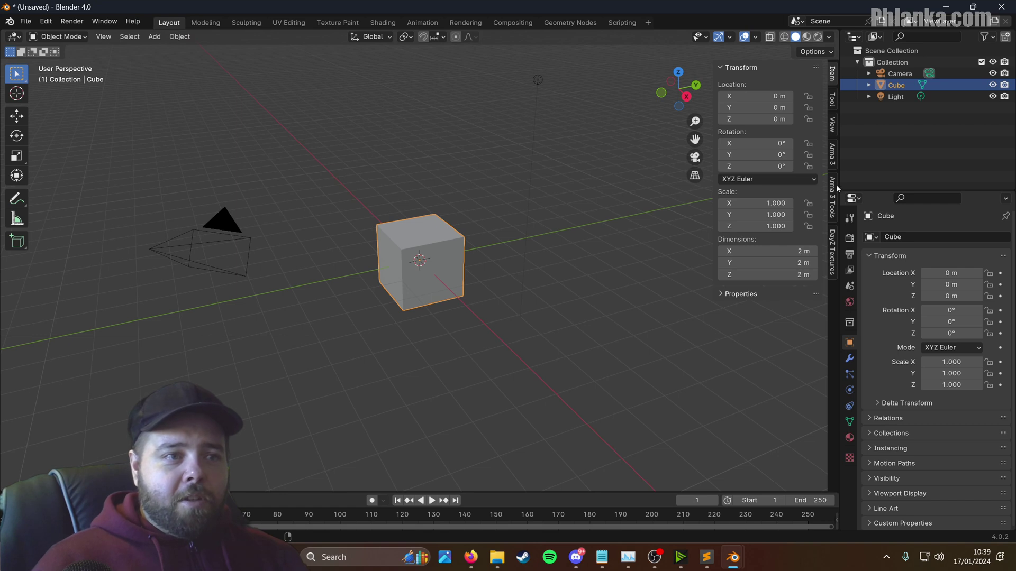
left_click(833, 254)
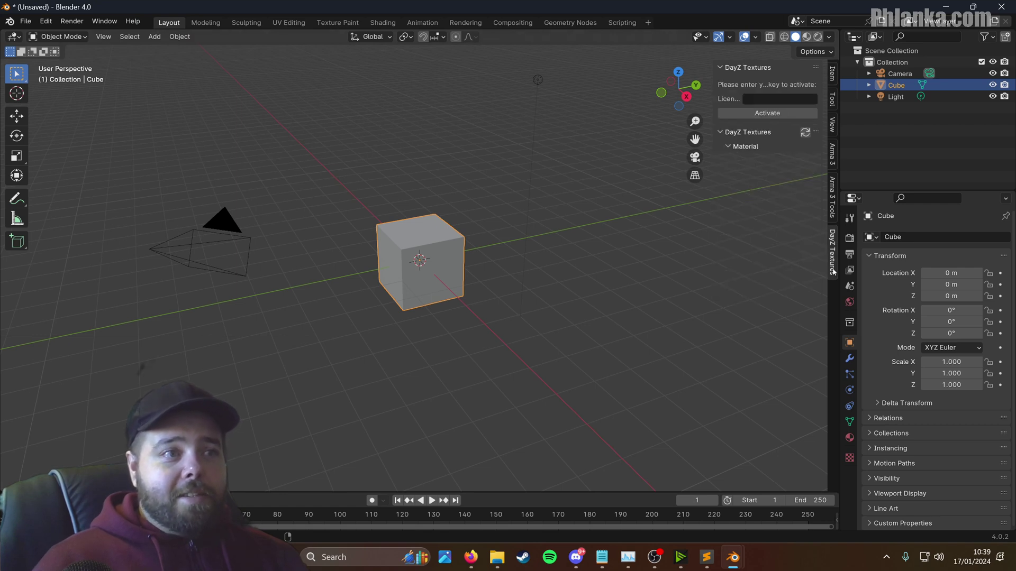
left_click(786, 102)
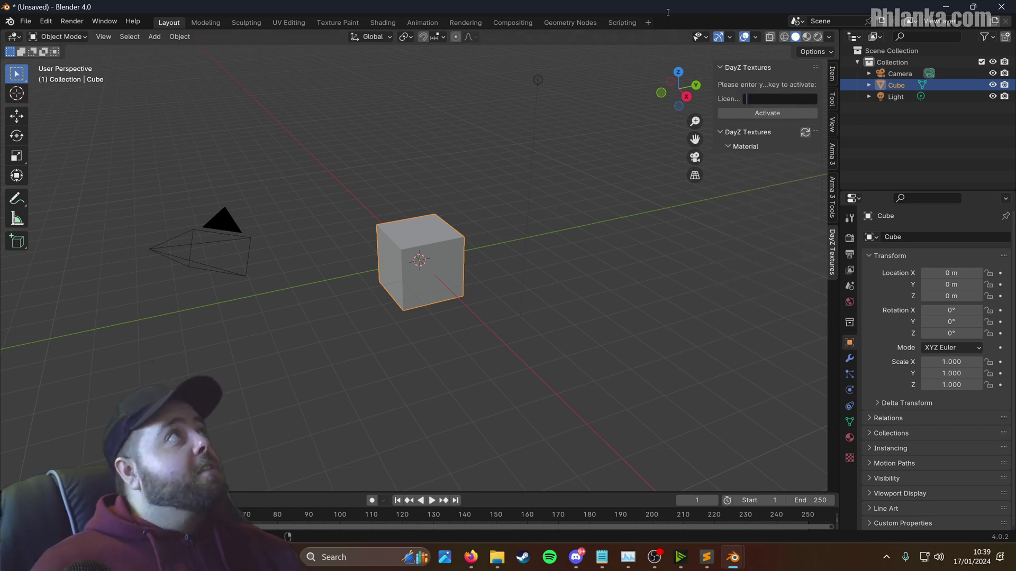
Step: Select the DayZ Texture Pack licence key on the Phlanka.com account page
mouse_move(472, 557)
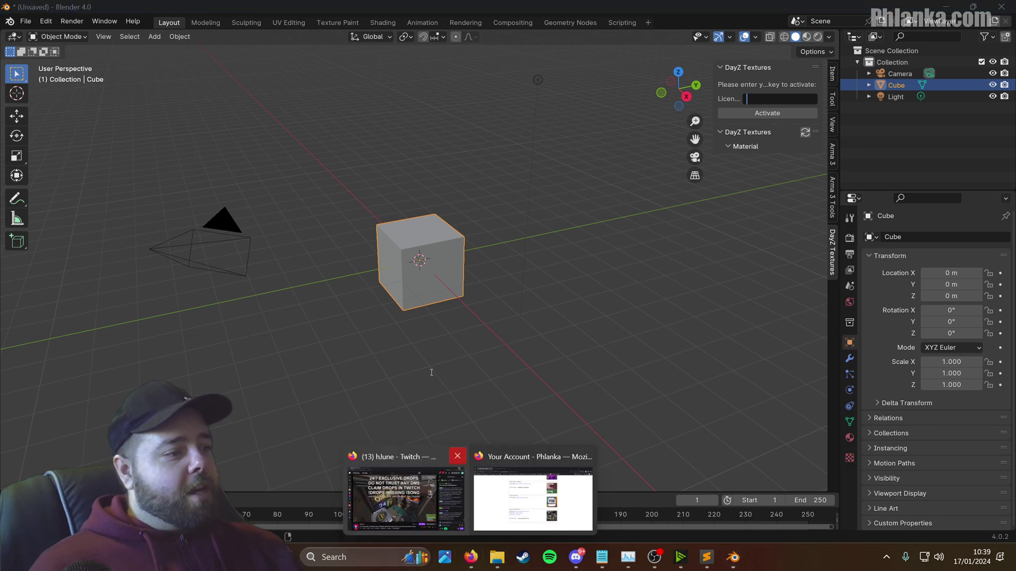
left_click(526, 490)
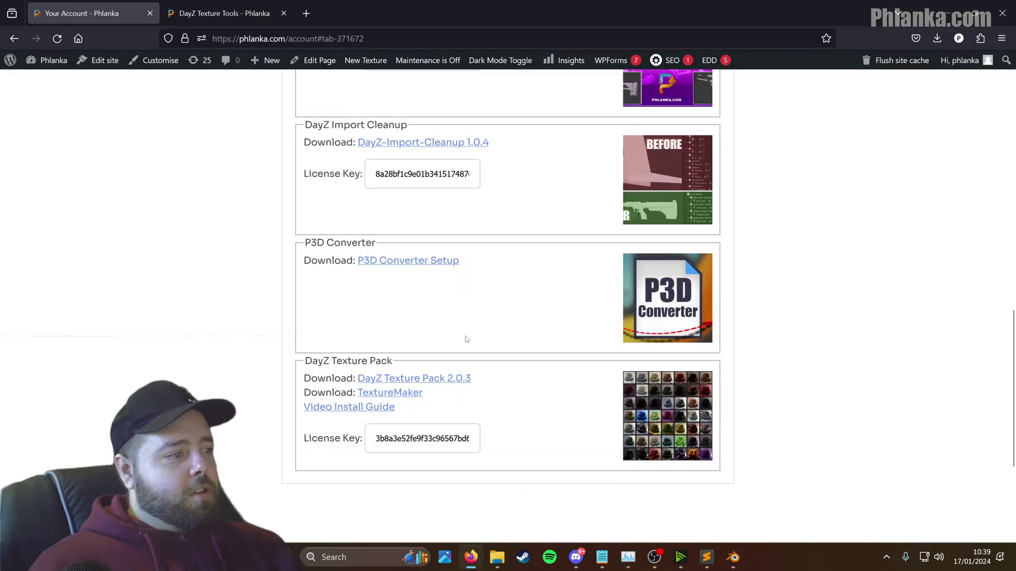
left_click(437, 439)
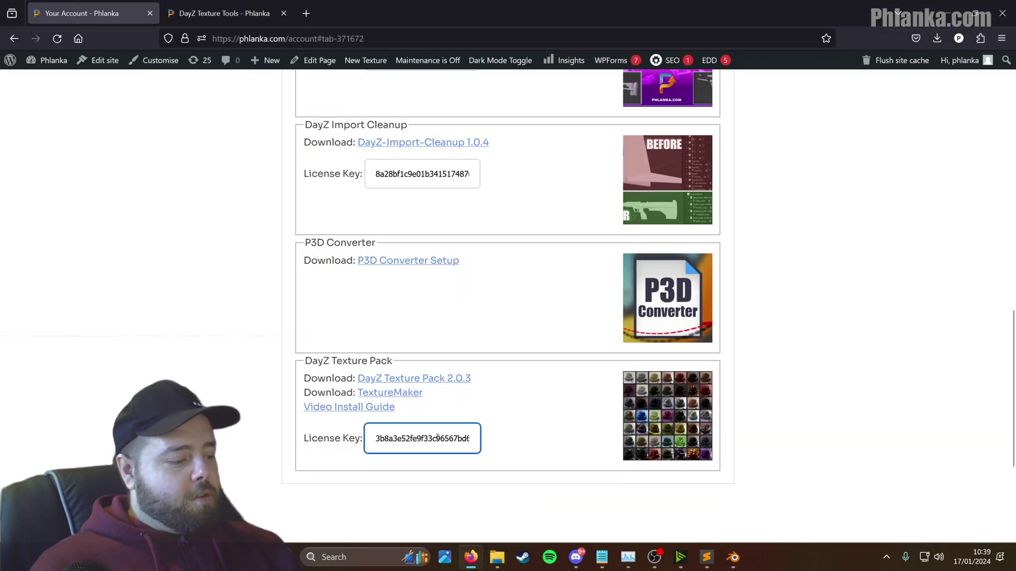
double_click(437, 438)
mouse_move(733, 564)
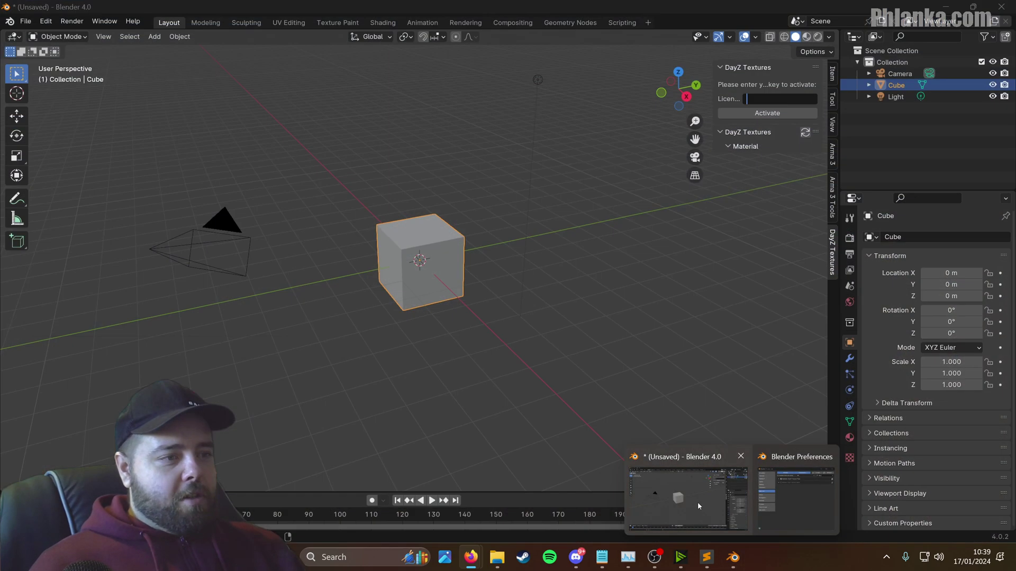
Step: Paste the licence key into the DayZ Textures License field and activate the add-on
left_click(697, 503)
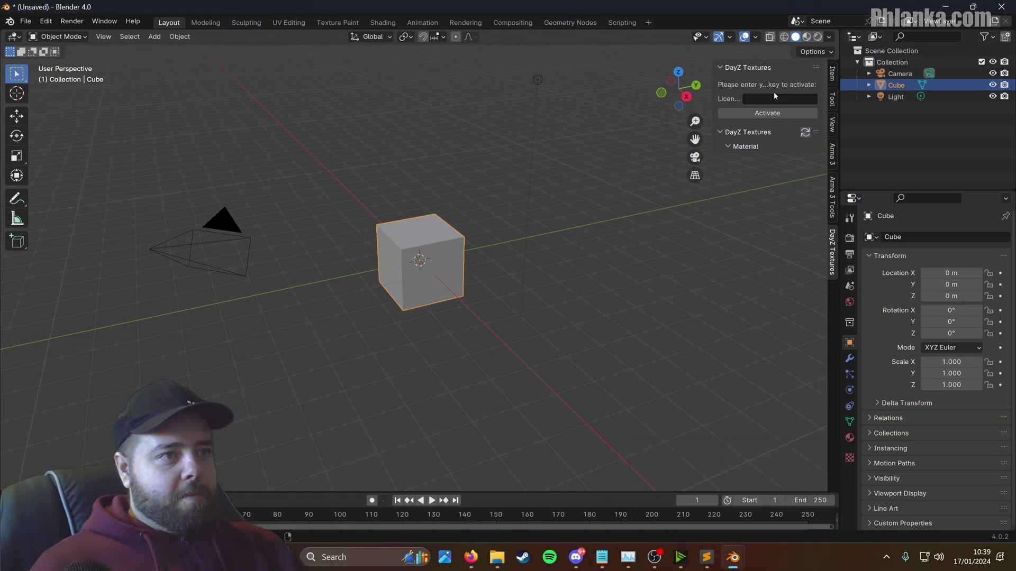
key("ctrl+v")
left_click(767, 112)
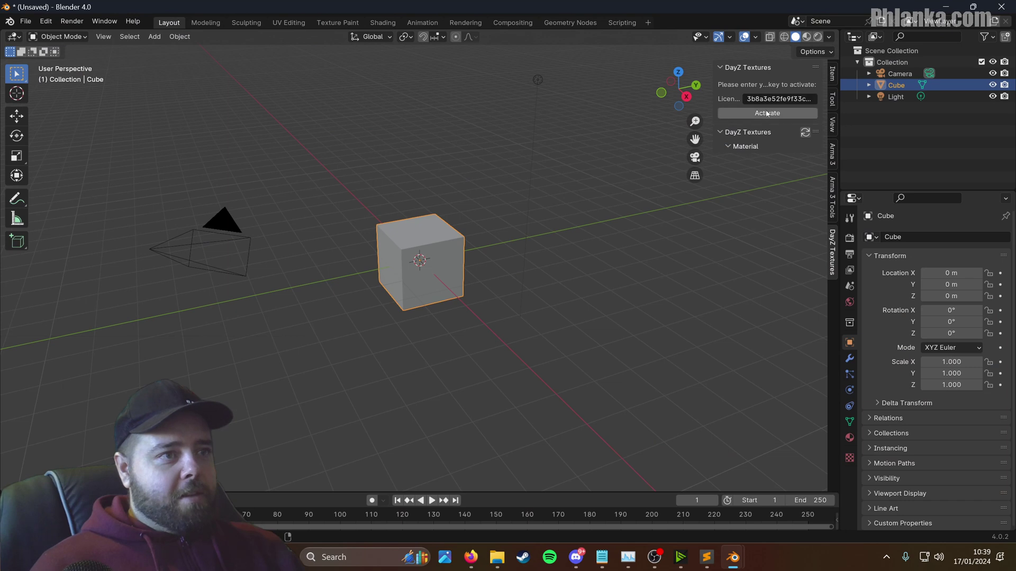
left_click(767, 115)
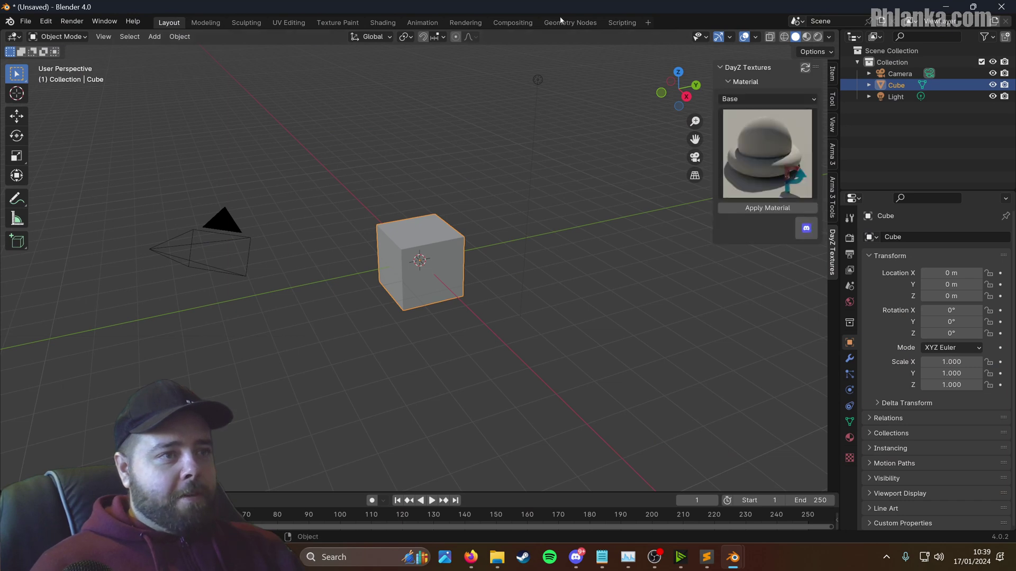
Step: Preview the Fabric and Glow materials, then return to the Base material
left_click(797, 99)
left_click(751, 139)
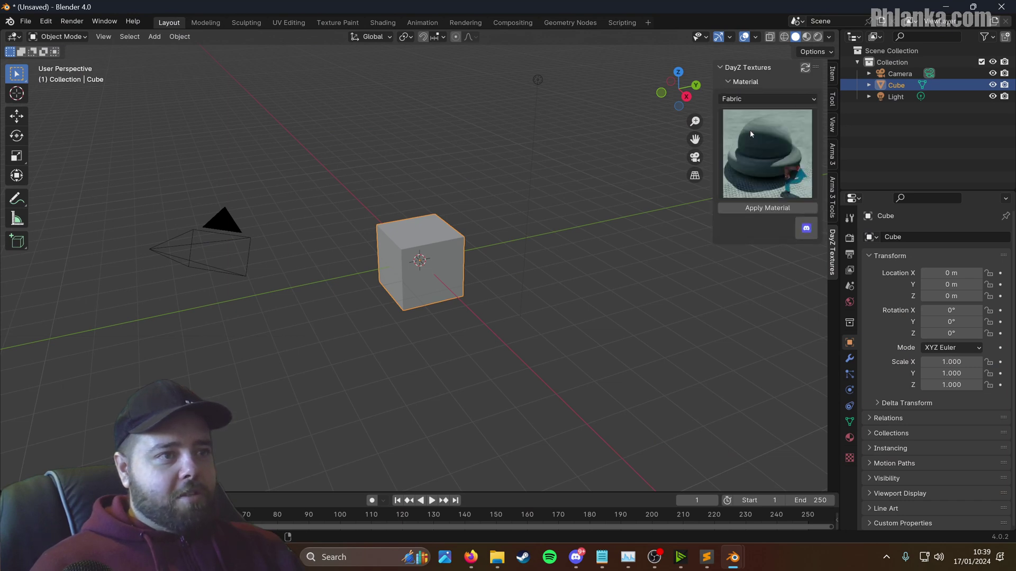
left_click(762, 99)
left_click(754, 153)
left_click(768, 159)
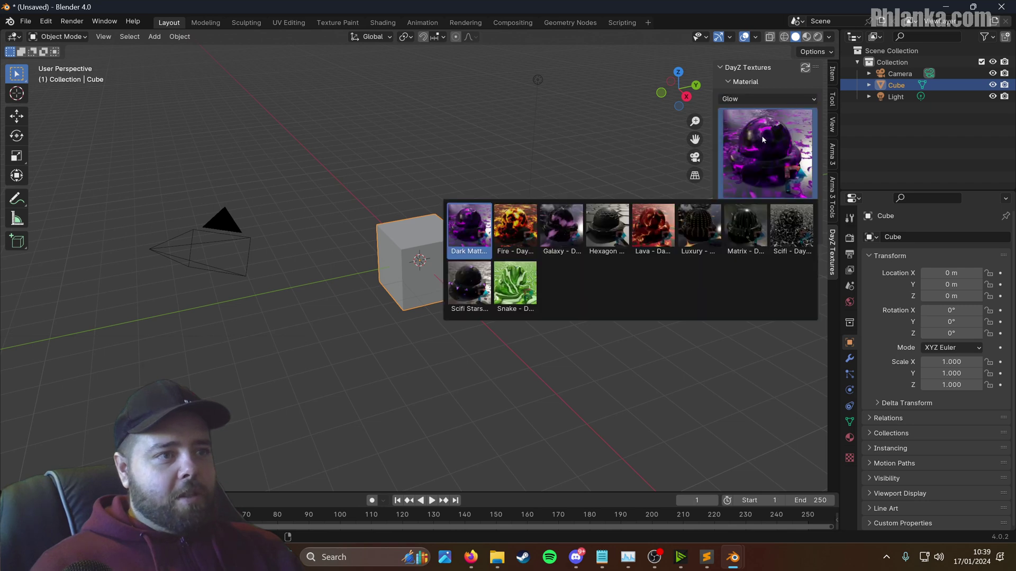
left_click(748, 99)
left_click(743, 122)
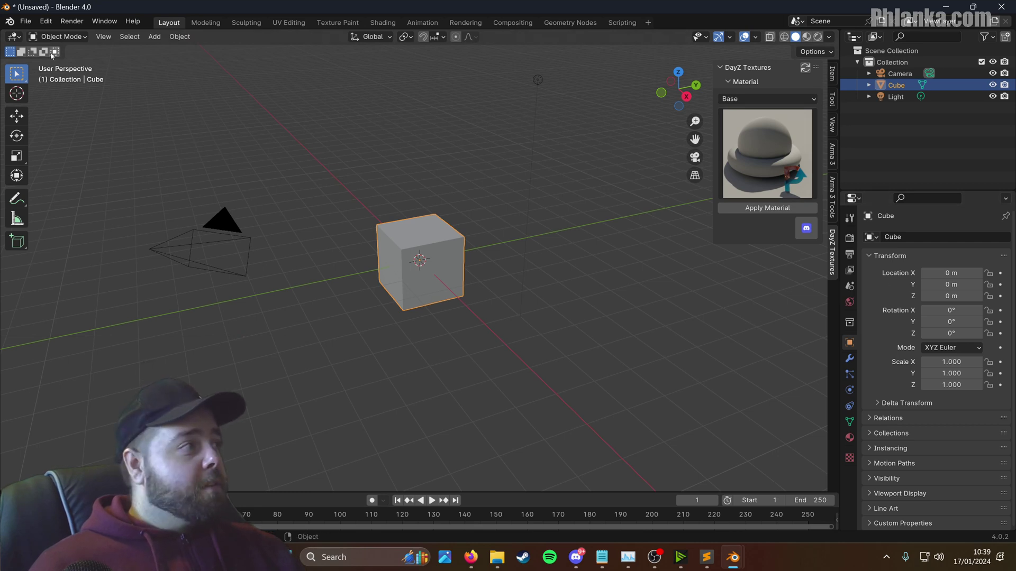
Step: Enable the Render: DayZ Texture Baker add-on in Preferences and close the window
left_click(47, 22)
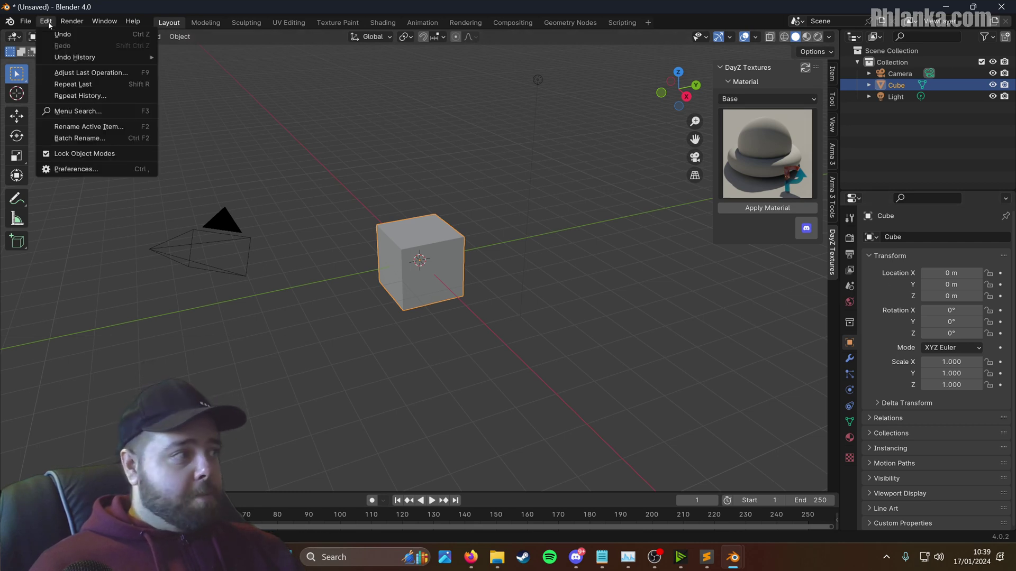
left_click(76, 168)
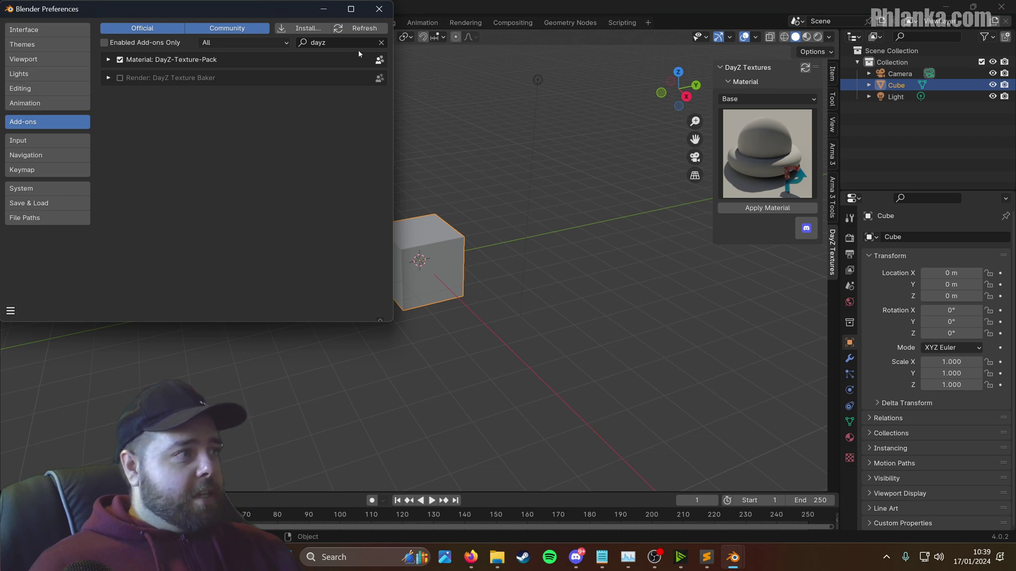
left_click(332, 43)
left_click(132, 107)
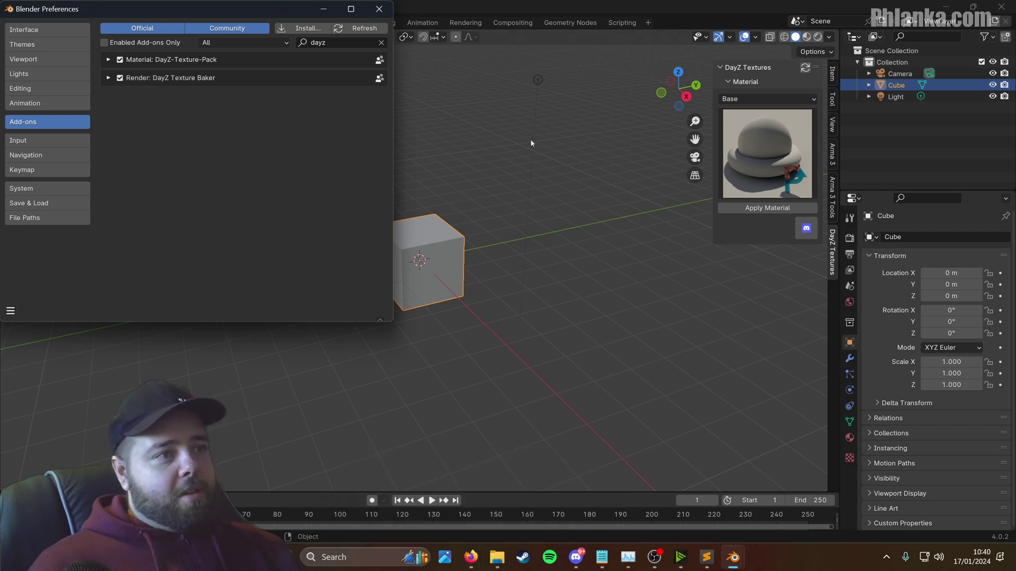
left_click(379, 9)
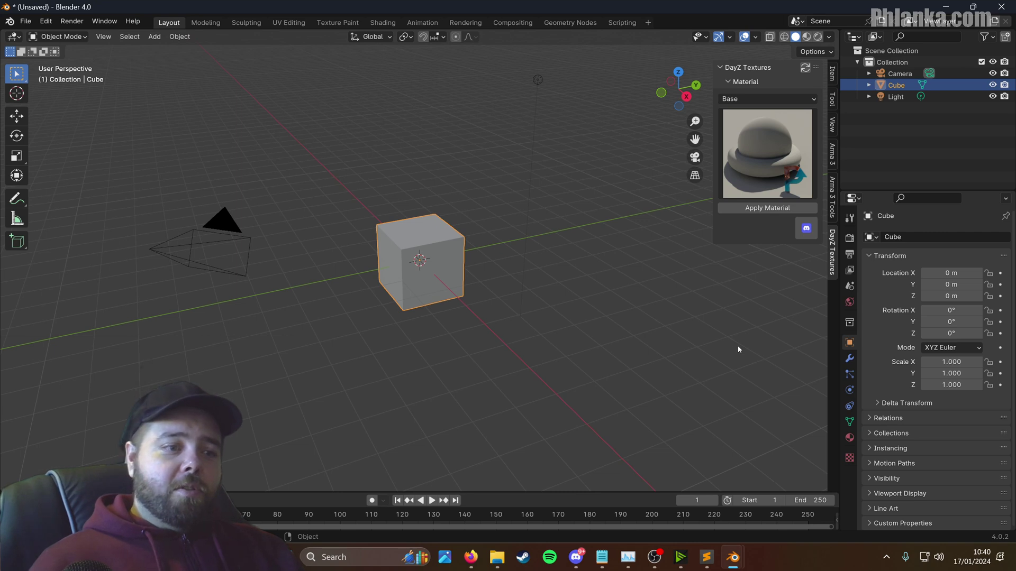
Step: Set the scene's render engine to Cycles
left_click(852, 240)
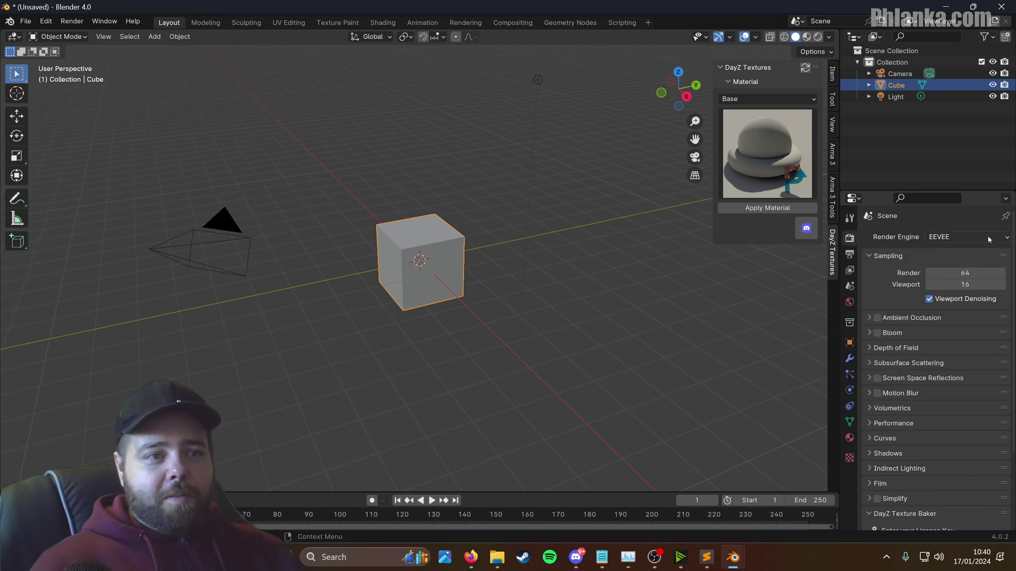
left_click(953, 236)
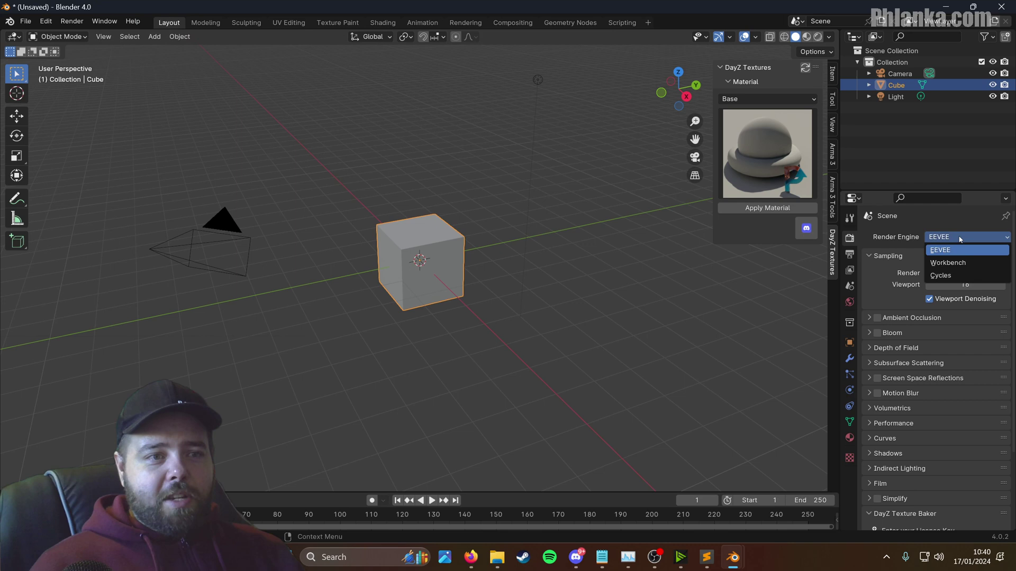
left_click(940, 275)
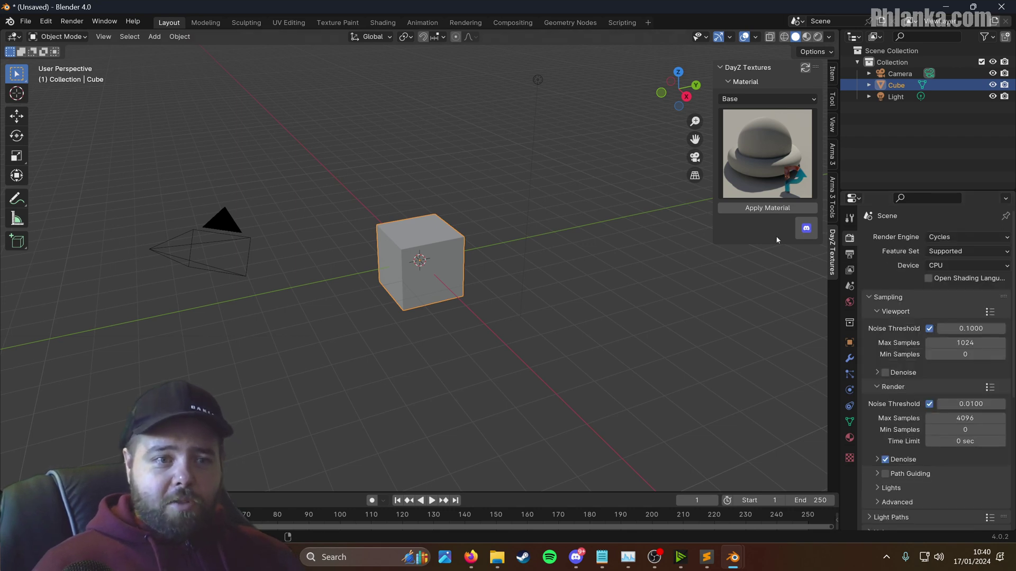
Step: Move the DayZ Texture Baker panel higher in Render properties and expand it
scroll(878, 339, "down", 3)
scroll(878, 339, "down", 6)
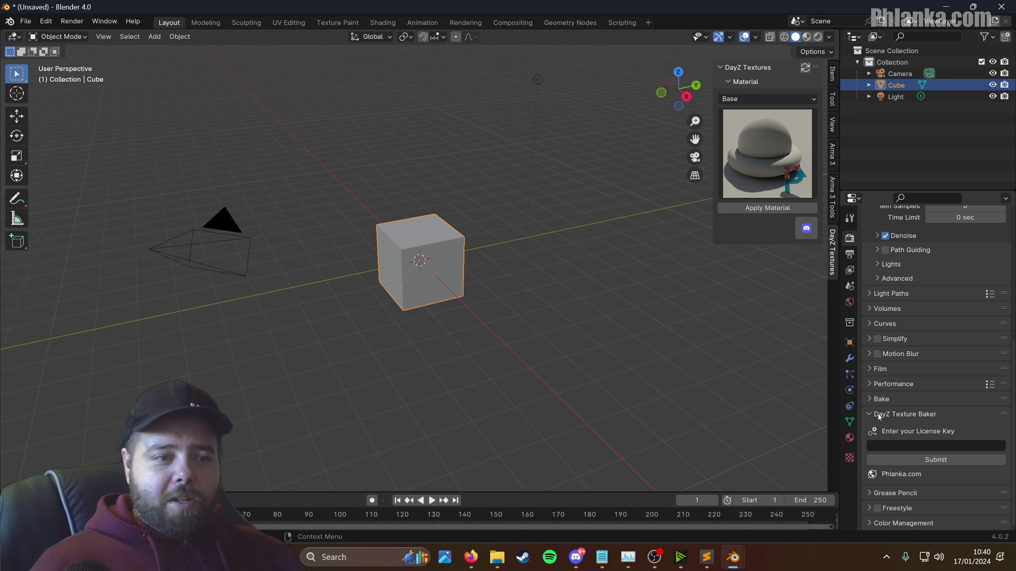
left_click(945, 412)
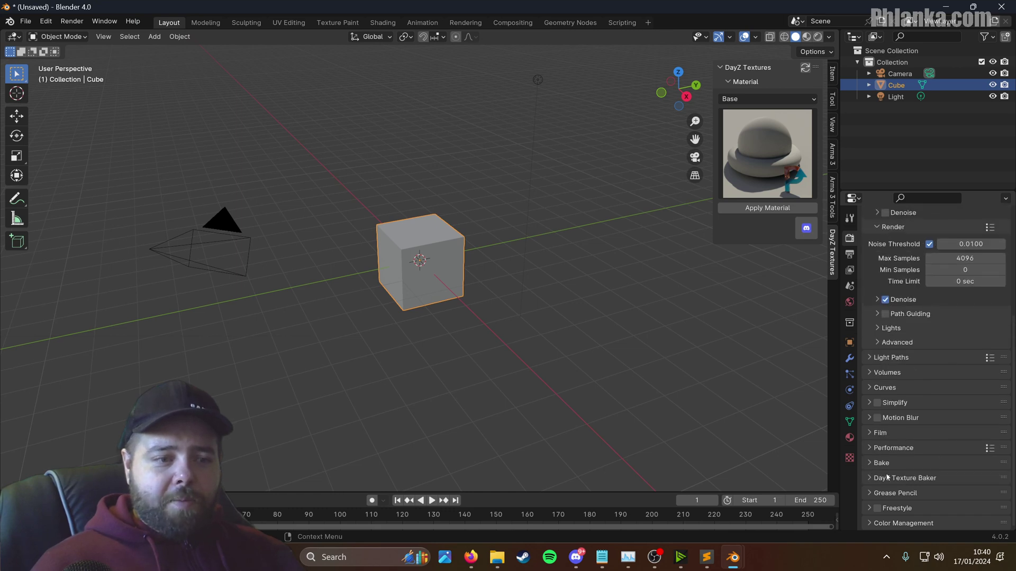
left_click_drag(914, 472, 955, 344)
scroll(966, 380, "up", 3)
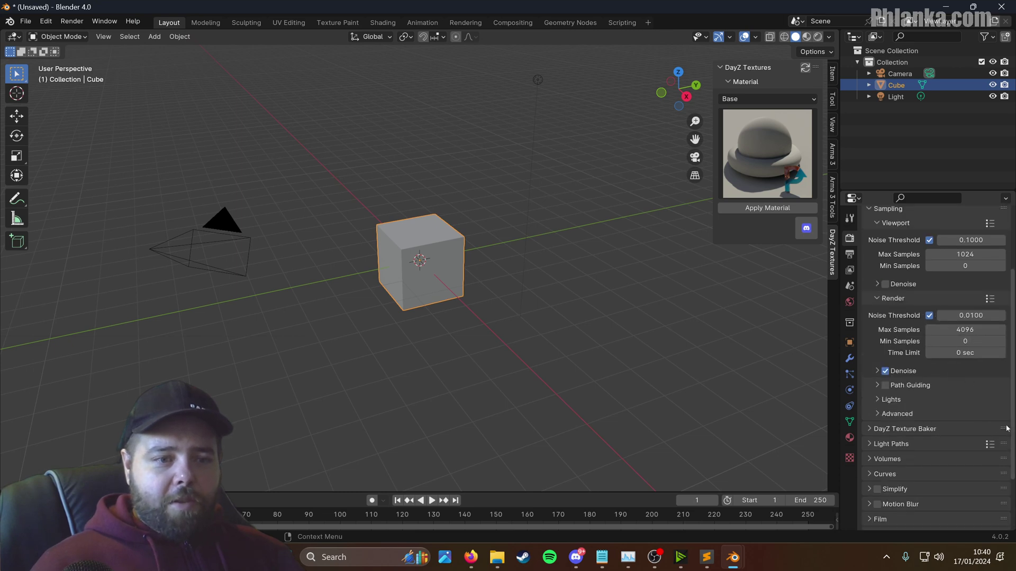
left_click_drag(985, 427, 912, 441)
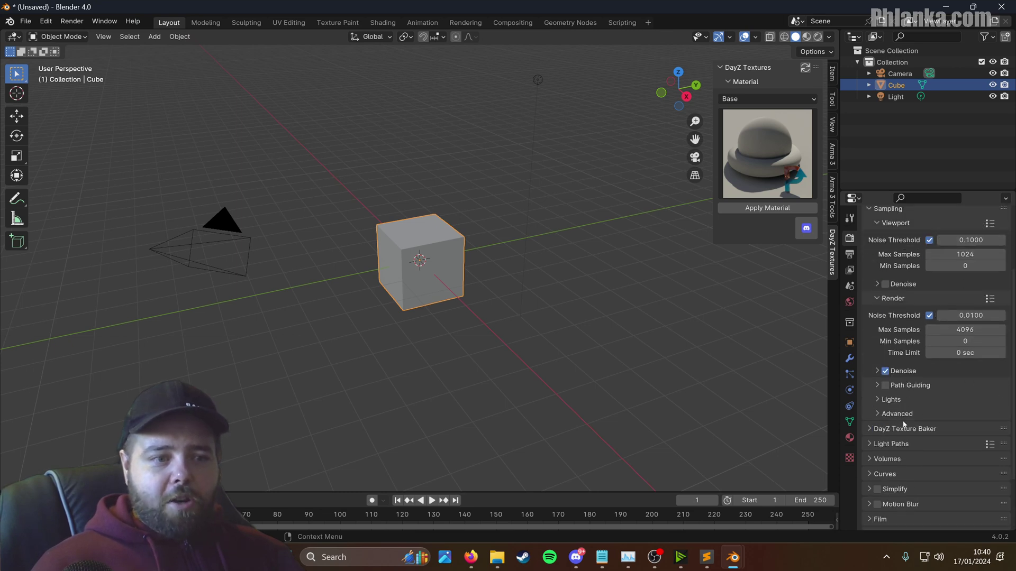
left_click(905, 429)
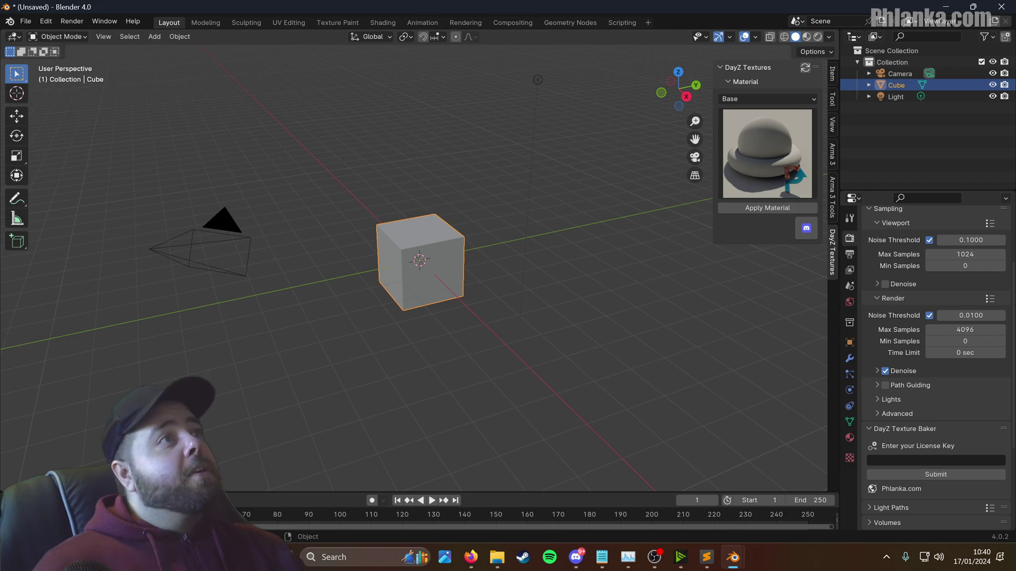
Step: Find the Texture Baker licence key on the Phlanka account page and check what the clipboard holds
key("alt+Tab")
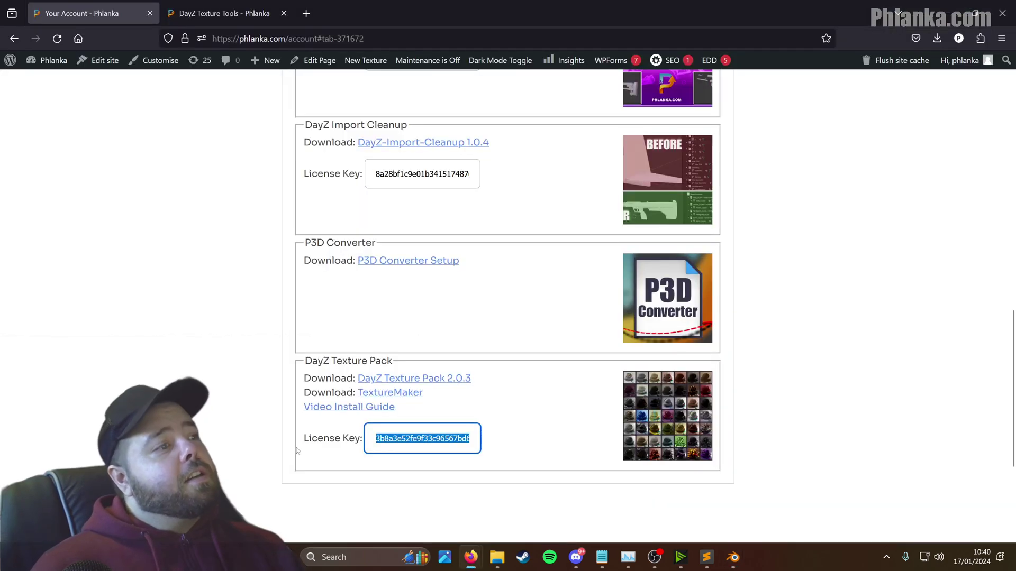
scroll(386, 202, "up", 3)
scroll(363, 229, "up", 3)
left_click(423, 340)
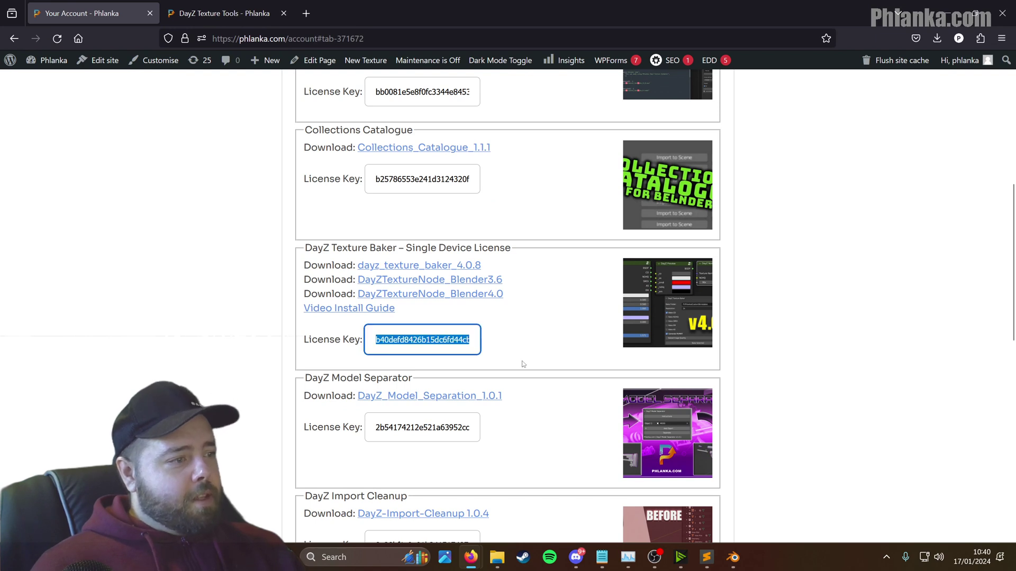
key("super+v")
left_click(445, 340)
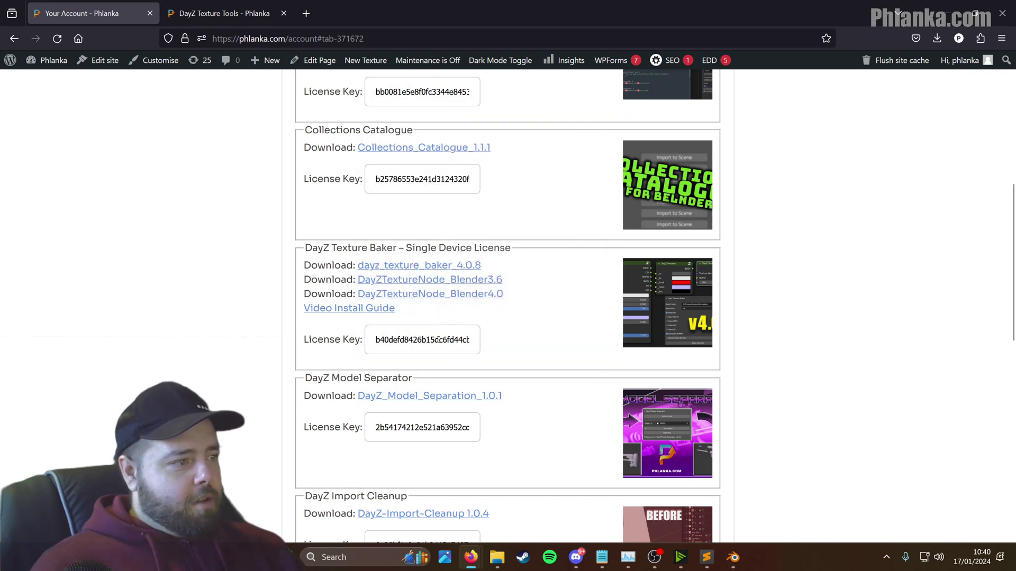
left_click(438, 339)
scroll(445, 340, "down", 5)
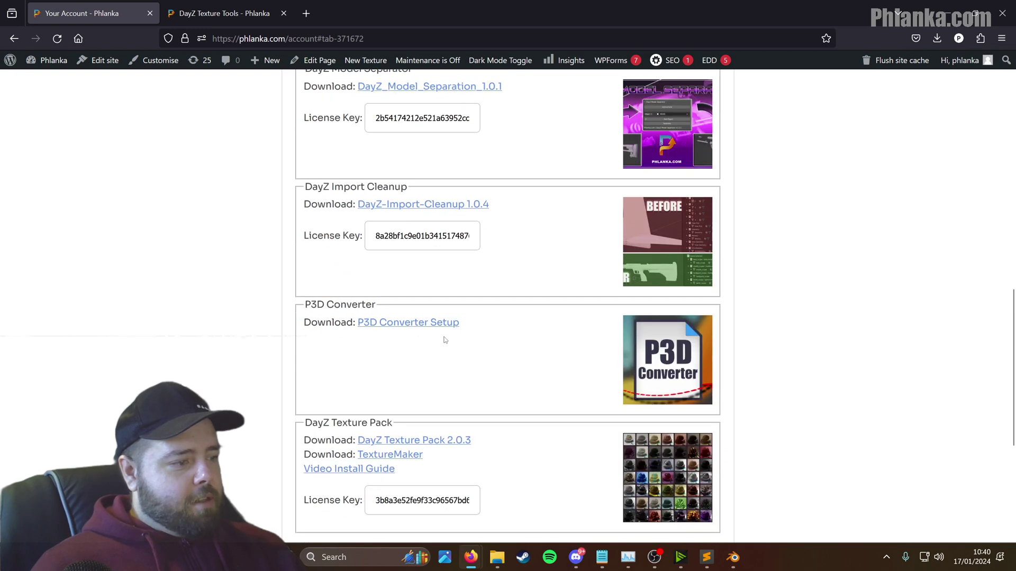
scroll(445, 341, "up", 4)
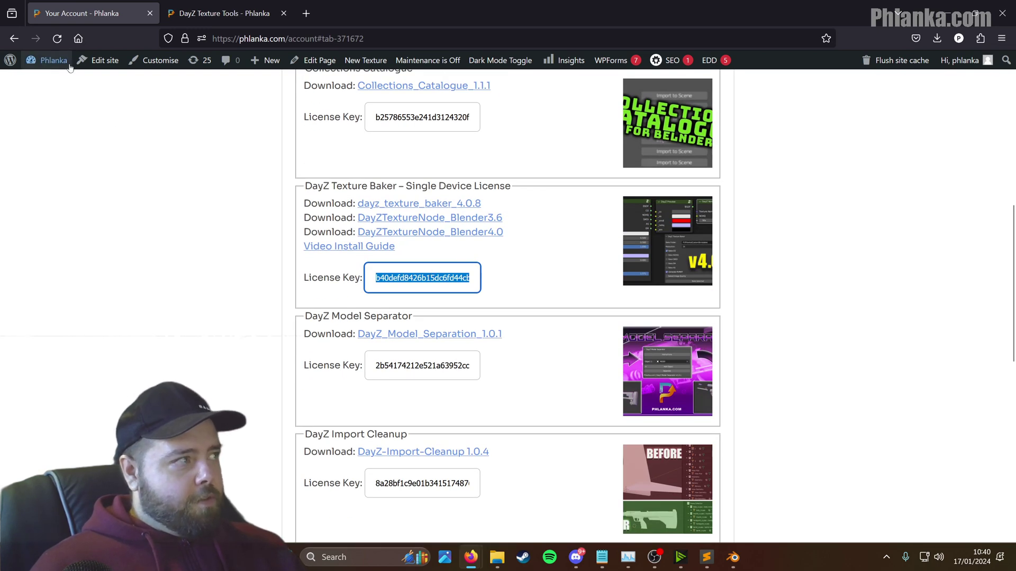
Step: Reload the account page, select the whole Texture Baker licence key, and return to Blender
left_click(57, 38)
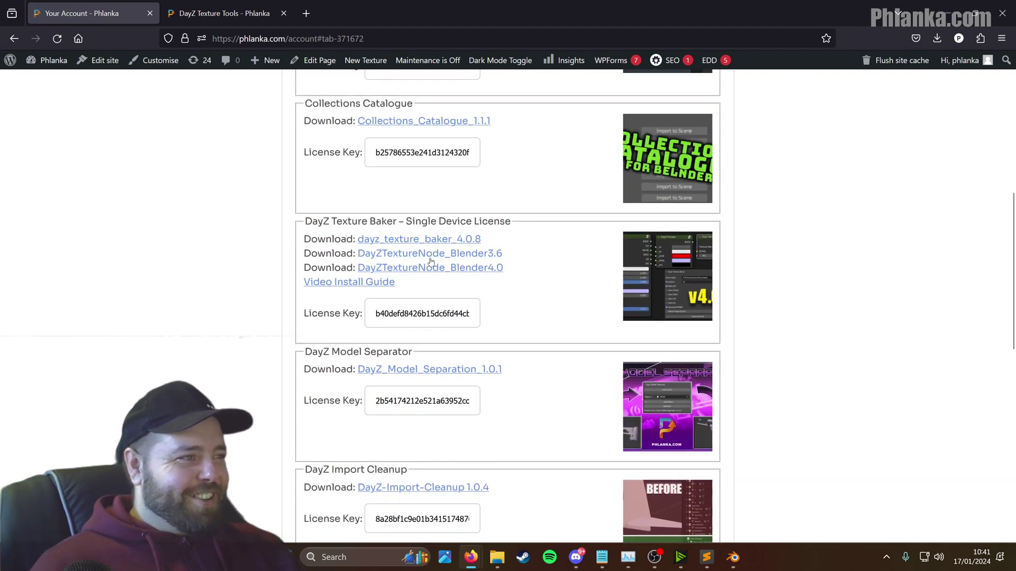
left_click(421, 307)
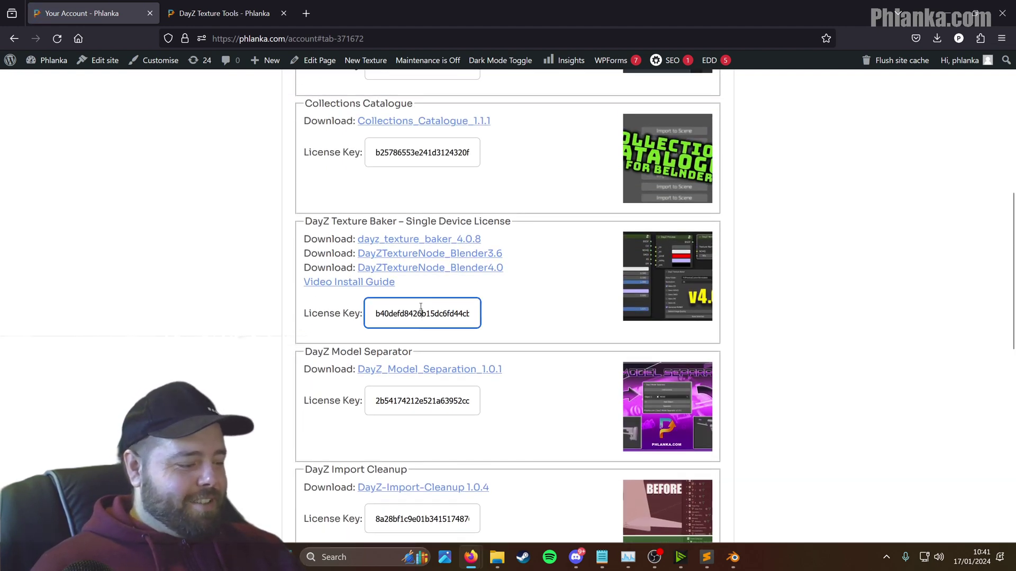
double_click(421, 307)
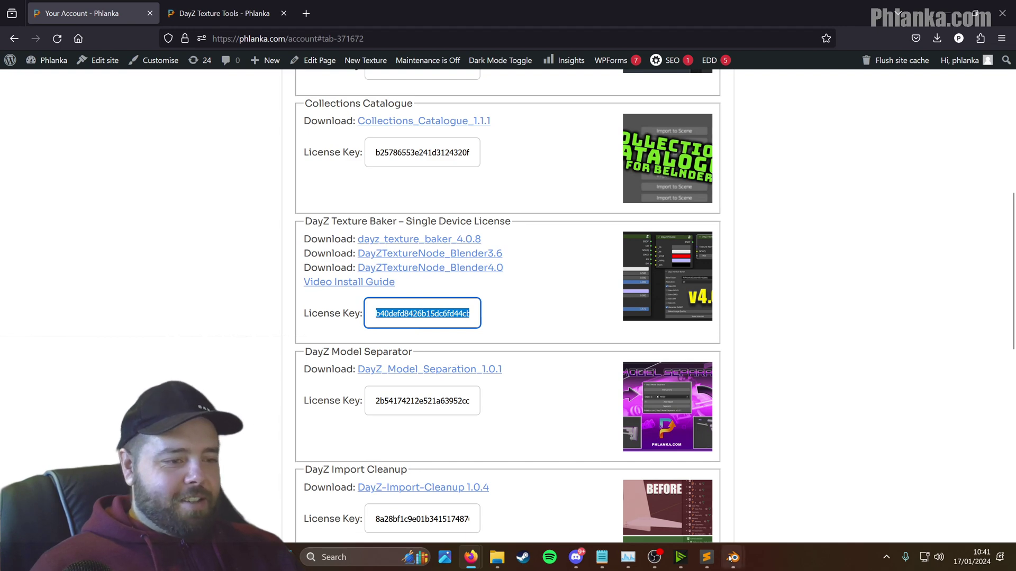
mouse_move(733, 557)
left_click(704, 465)
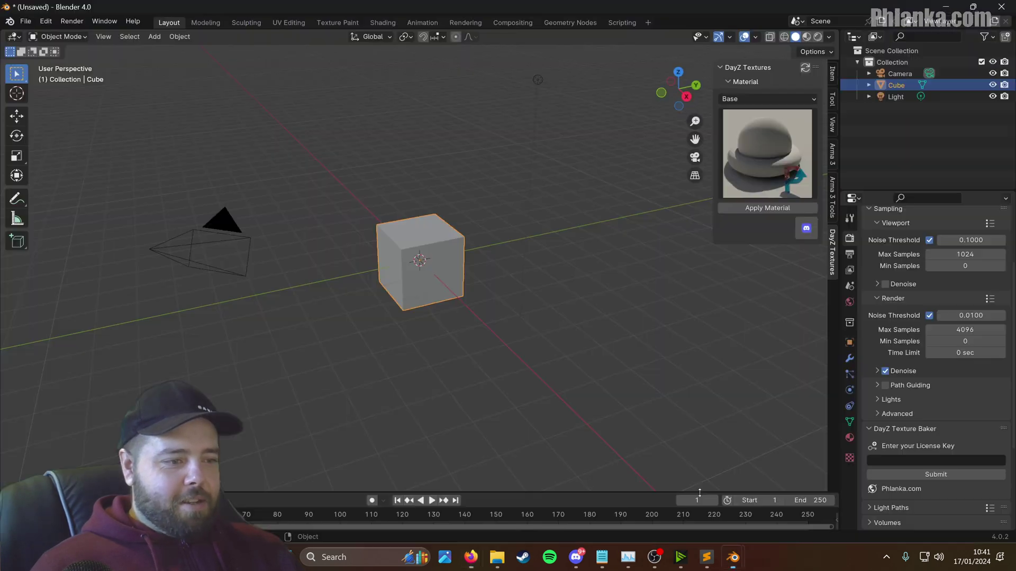
Step: Paste the licence key into the DayZ Texture Baker panel to reveal its bake folder, resolution and bake options
left_click(889, 460)
key("ctrl+v")
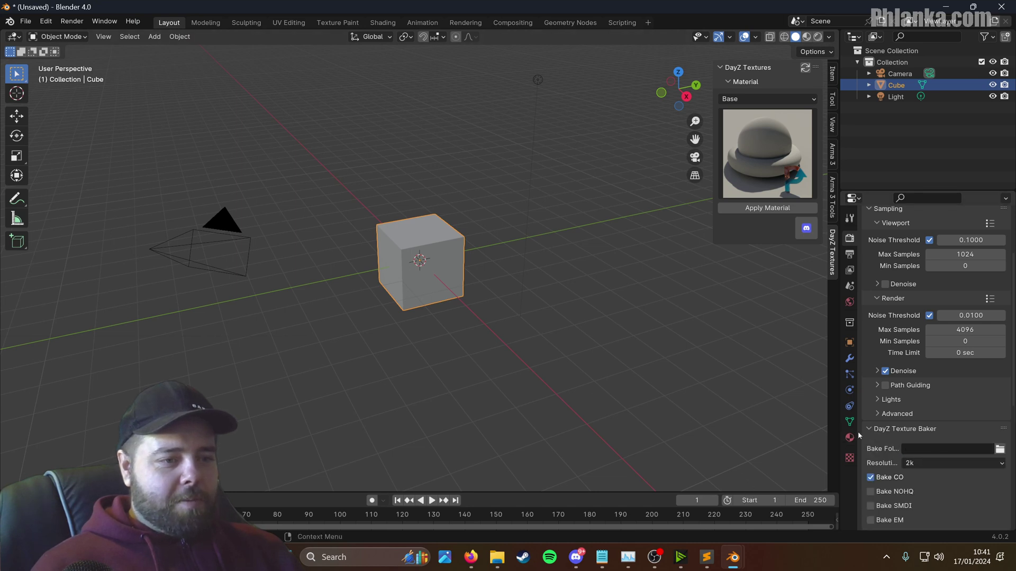
left_click_drag(858, 435, 842, 432)
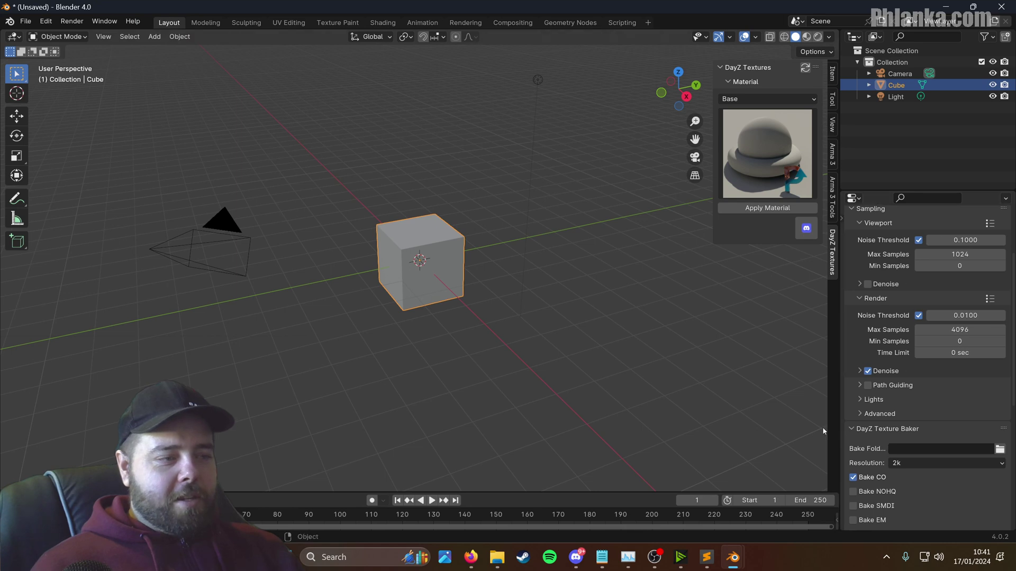
scroll(416, 295, "down", 3)
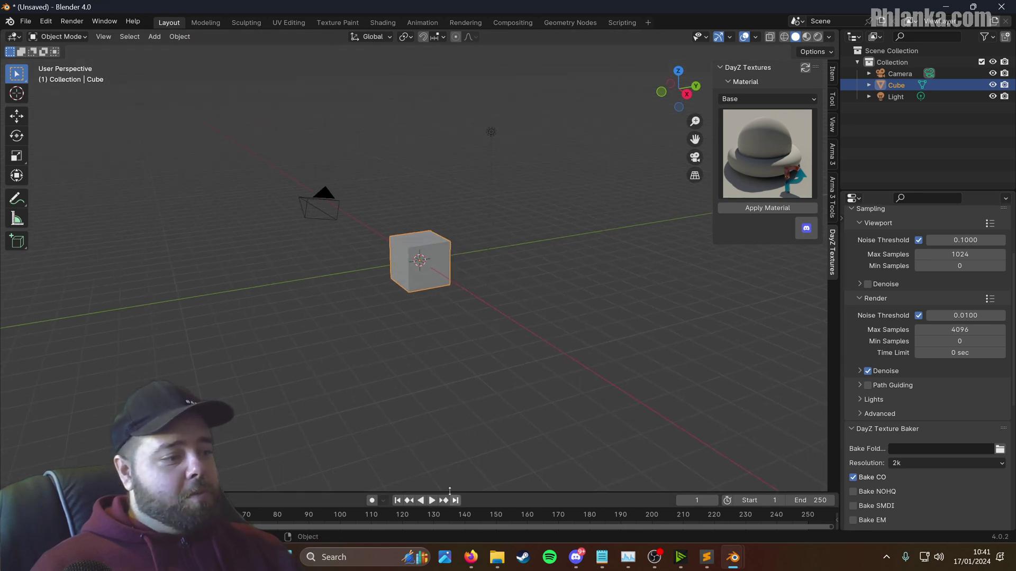
left_click(46, 22)
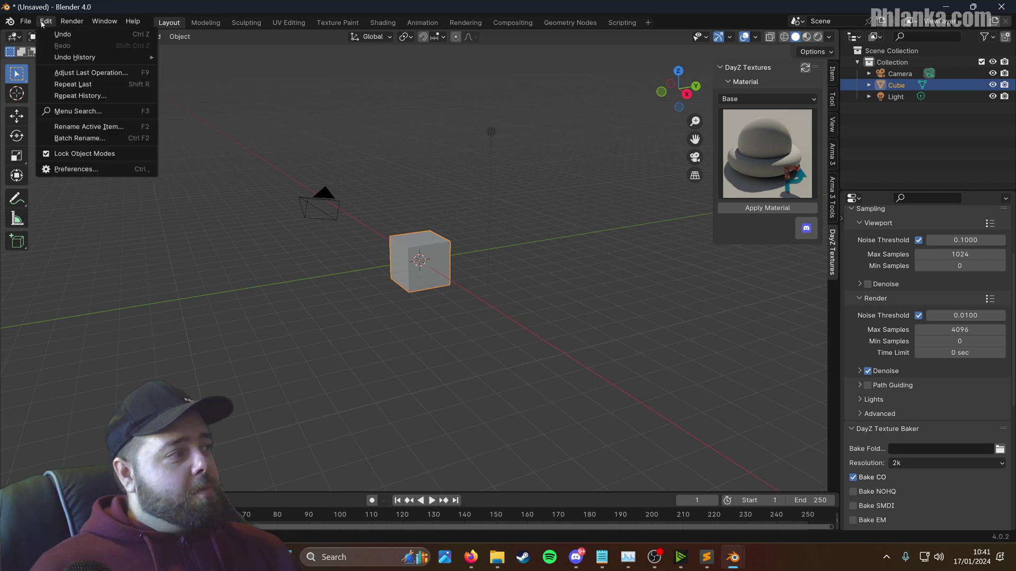
Step: Open Blender Preferences at the File Paths section
left_click(108, 169)
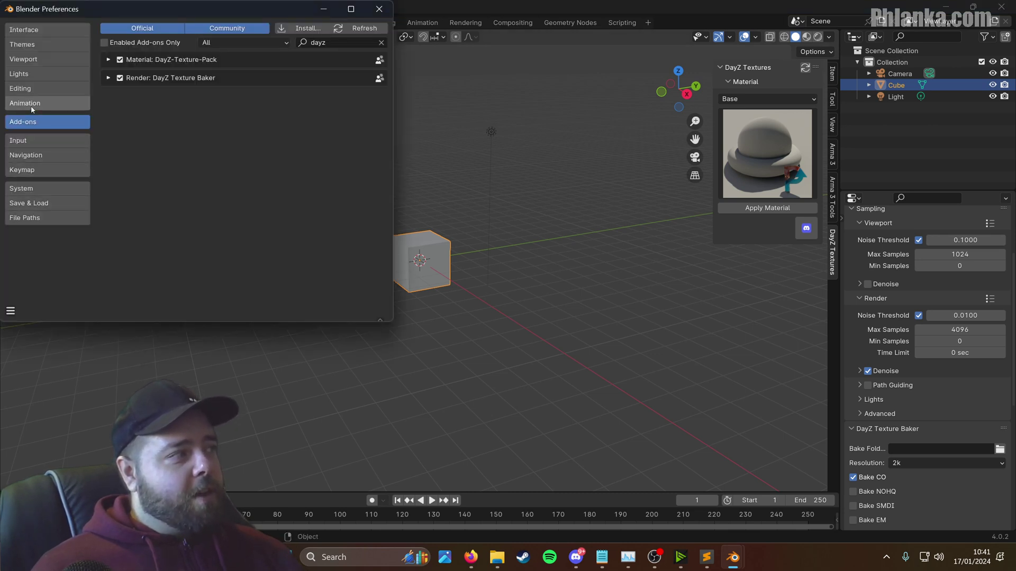
left_click(34, 218)
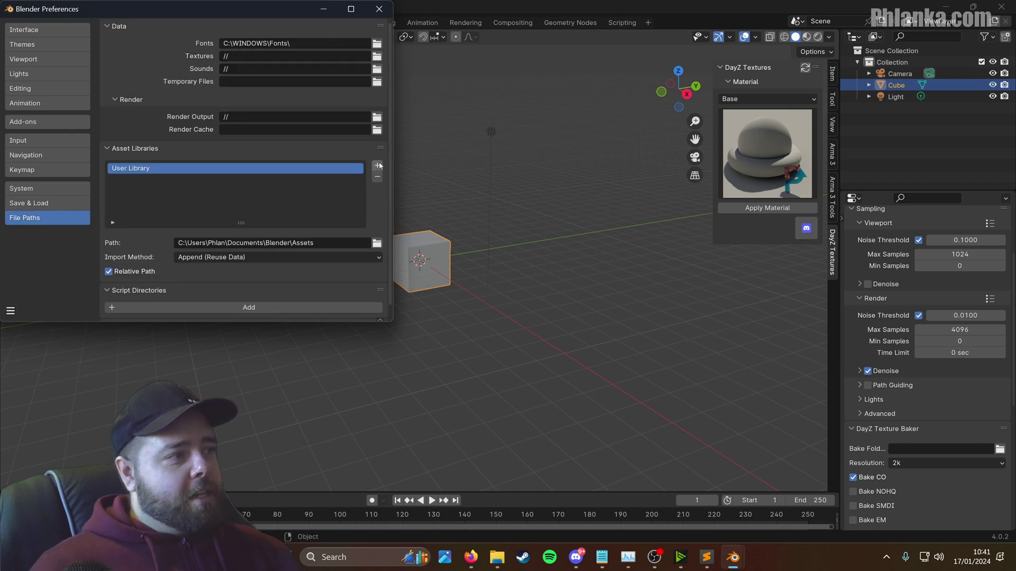
Step: Check that DayZTextureNode_Blender4.0.zip contains DayZTextureNode.blend, then browse to Local Disk (C:)
mouse_move(494, 554)
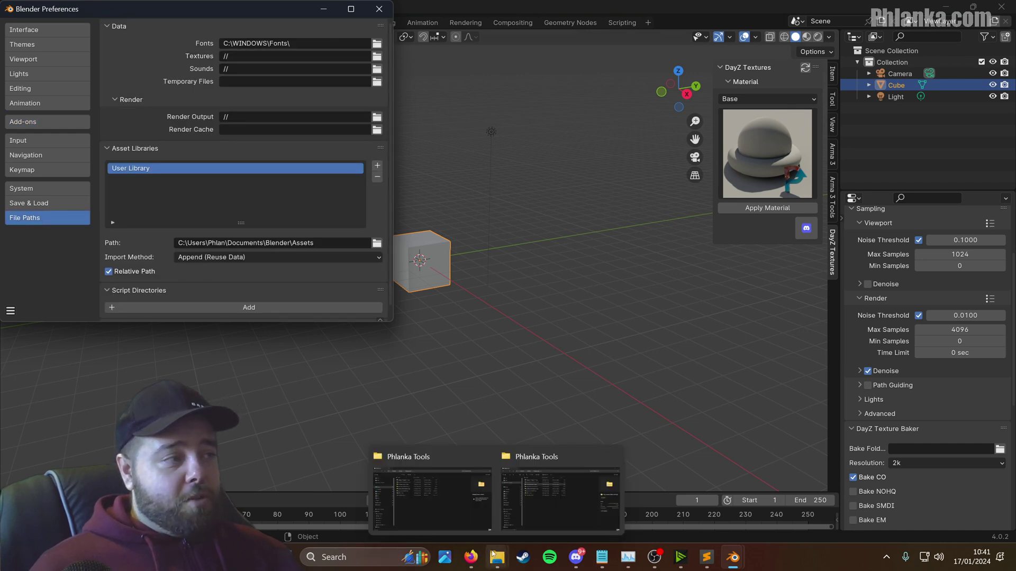
left_click(462, 490)
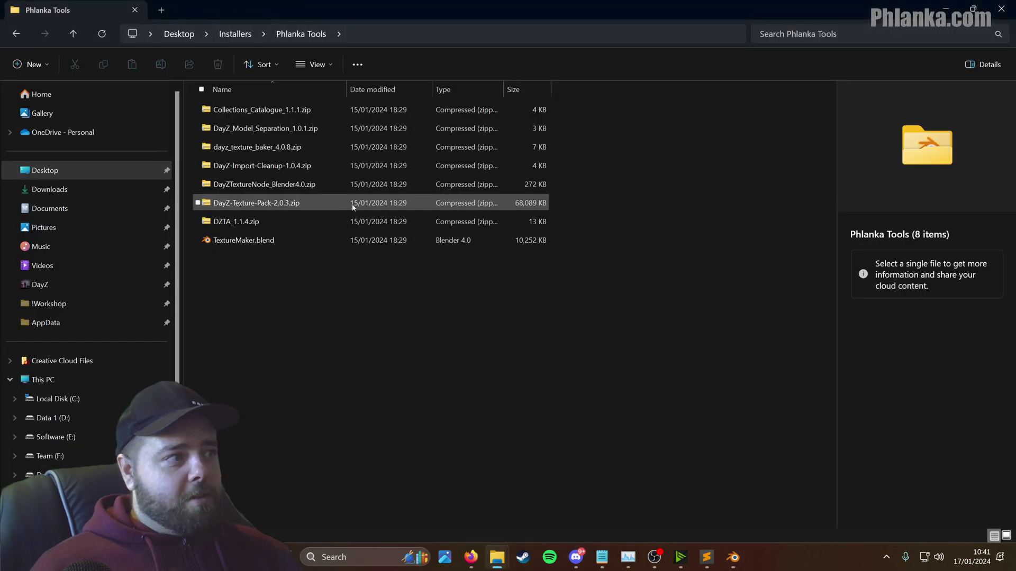
left_click(283, 165)
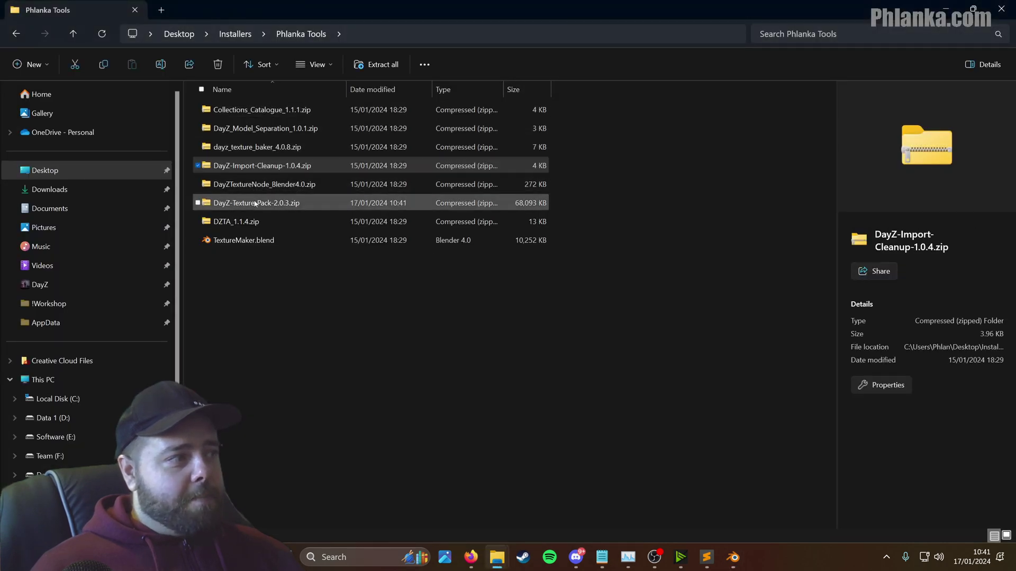
left_click(294, 184)
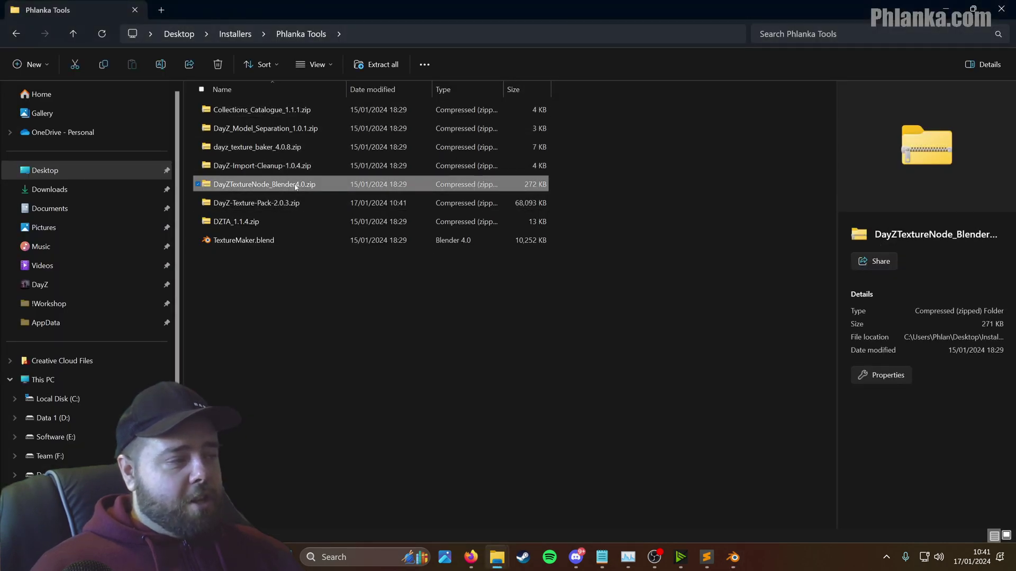
double_click(295, 185)
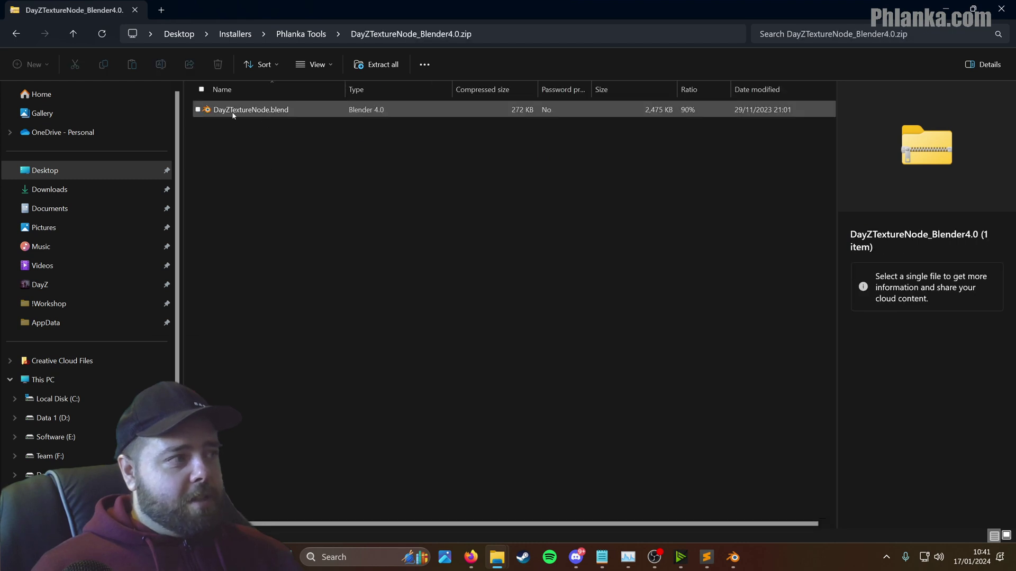
left_click(257, 112)
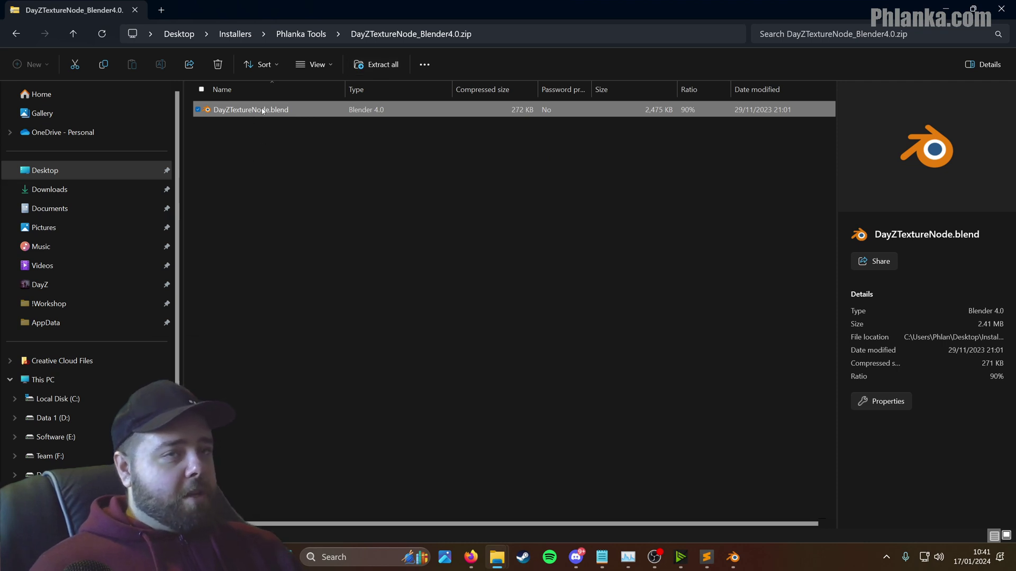
left_click(251, 179)
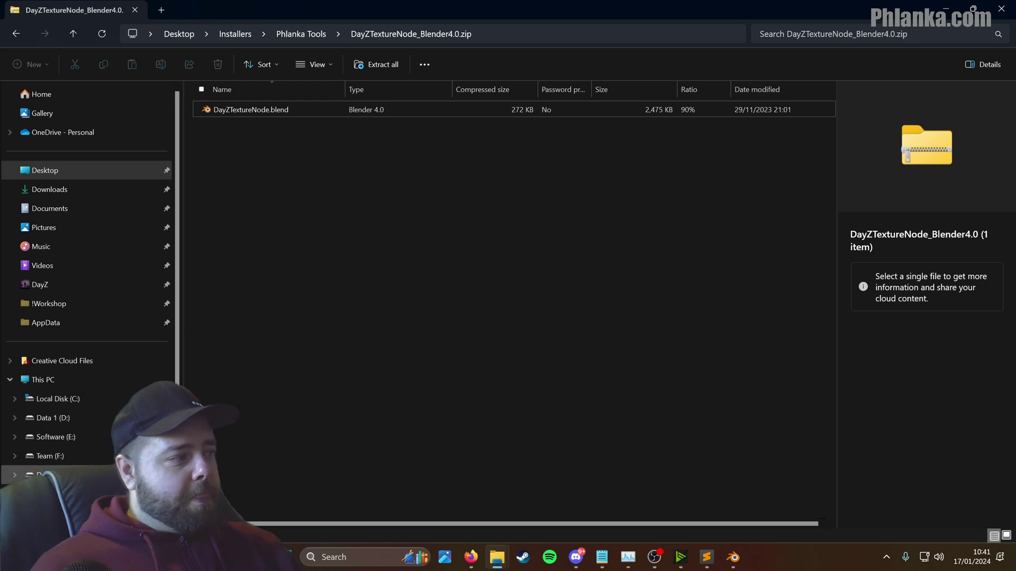
left_click(75, 402)
Step: Create a new folder on C: named 'Blender Assets' and open it
left_click(30, 64)
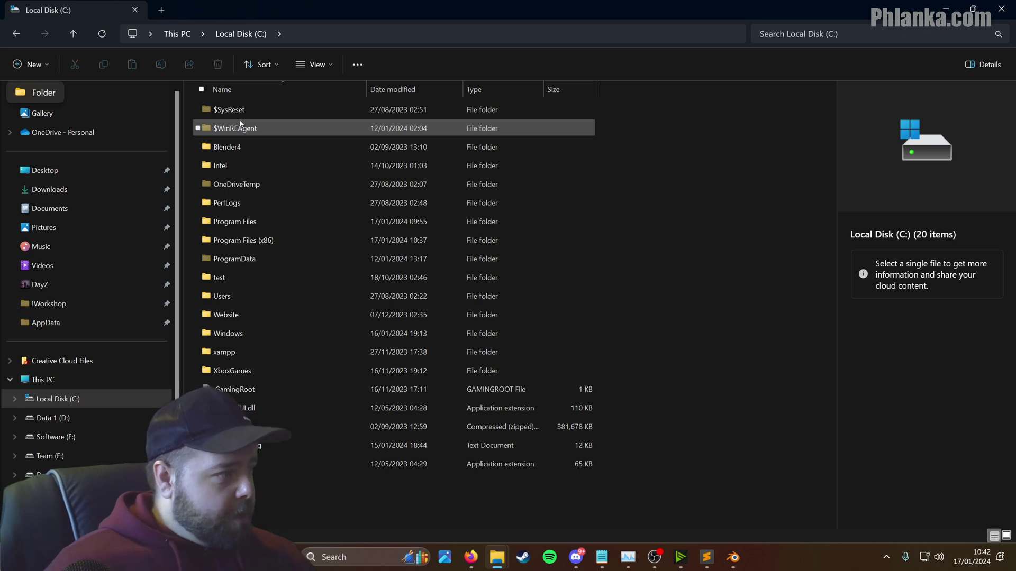
key("alt+d")
left_click(31, 65)
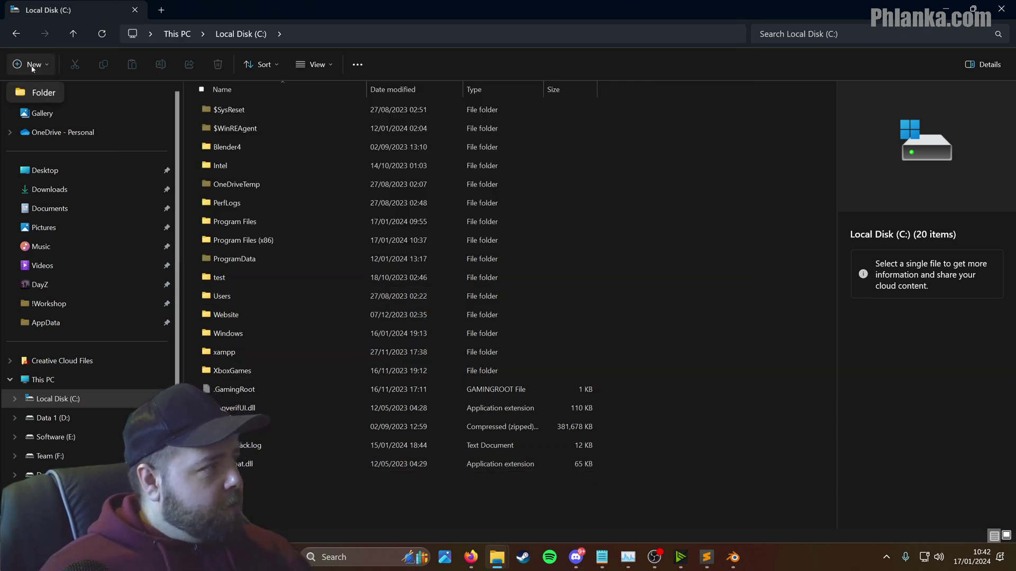
left_click(43, 91)
double_click(254, 483)
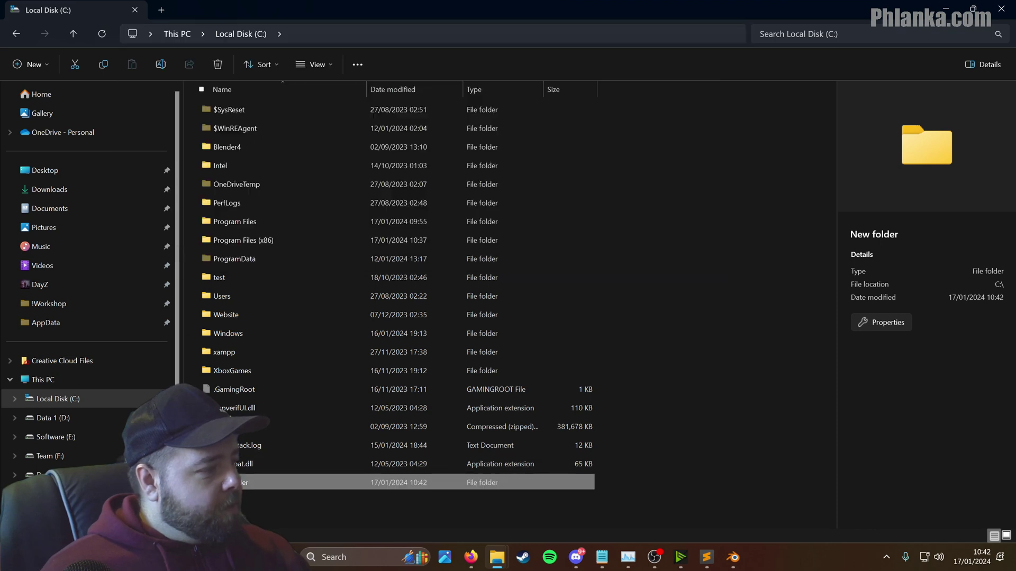
left_click(241, 33)
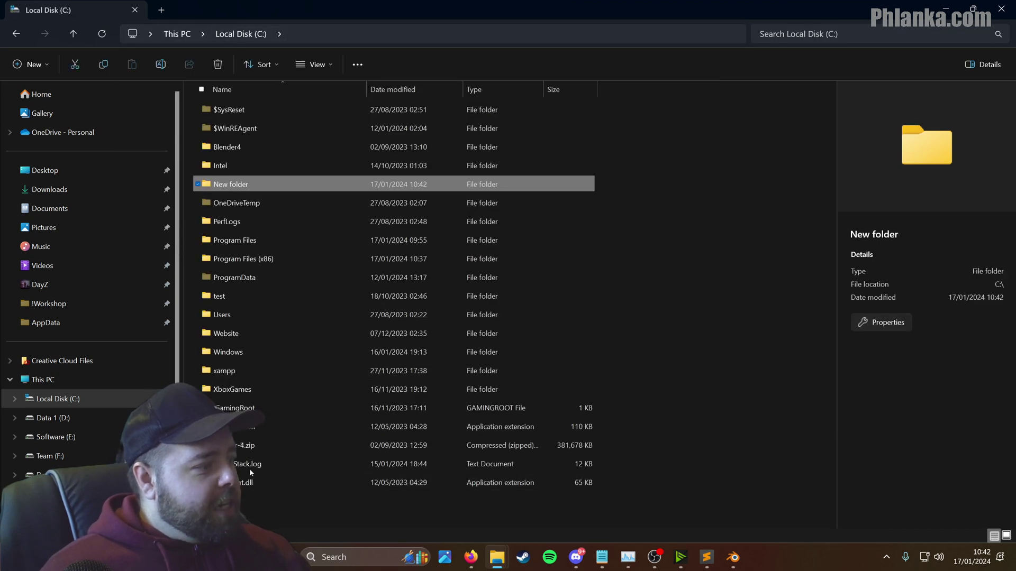
key("F2")
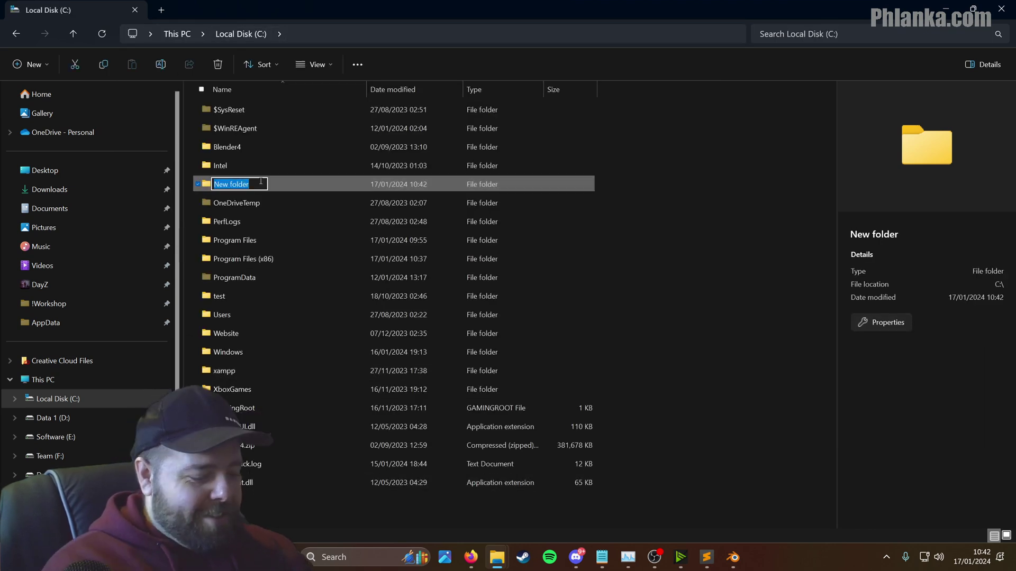
type("Bl")
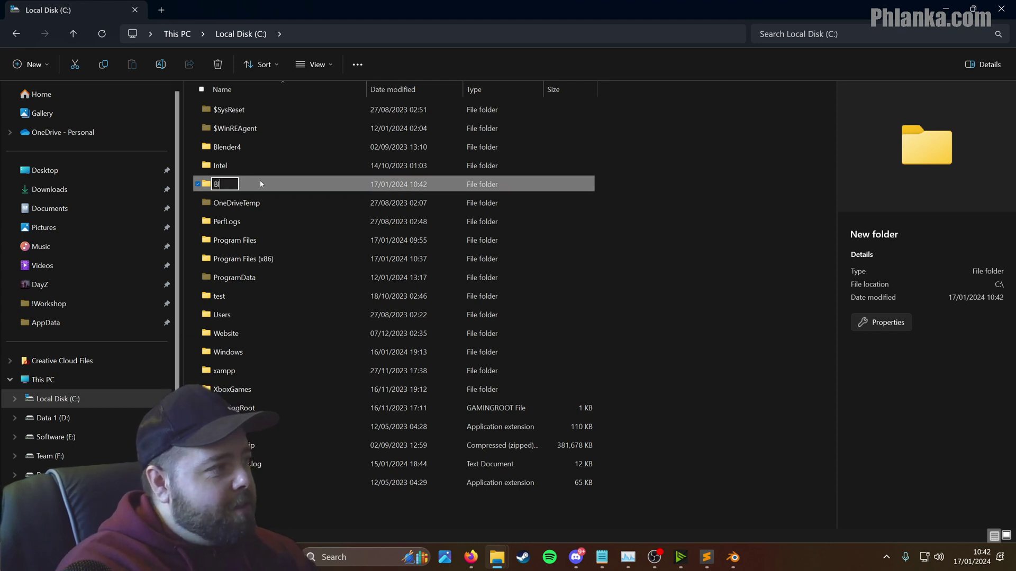
type("ender Assets")
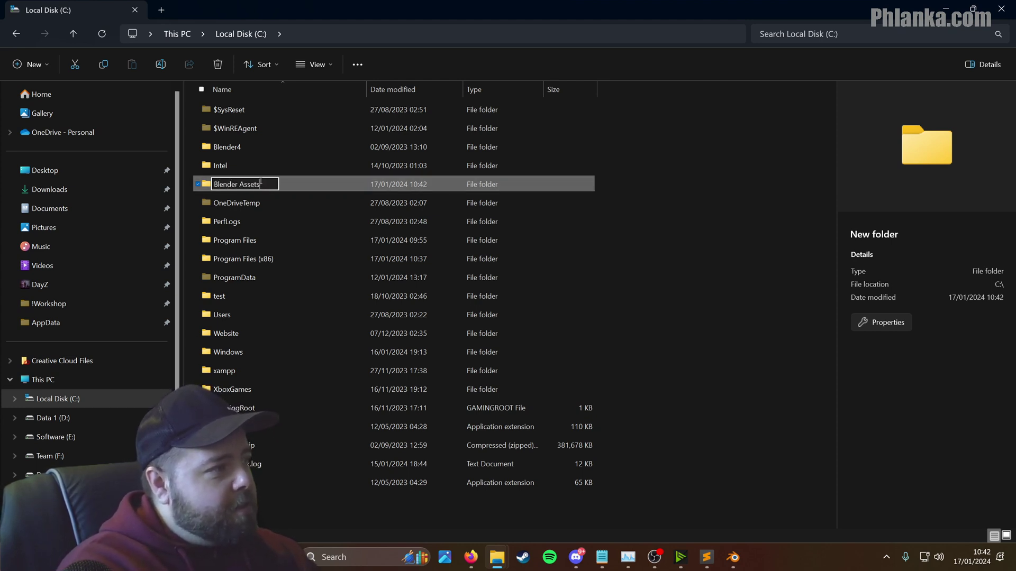
key("Return")
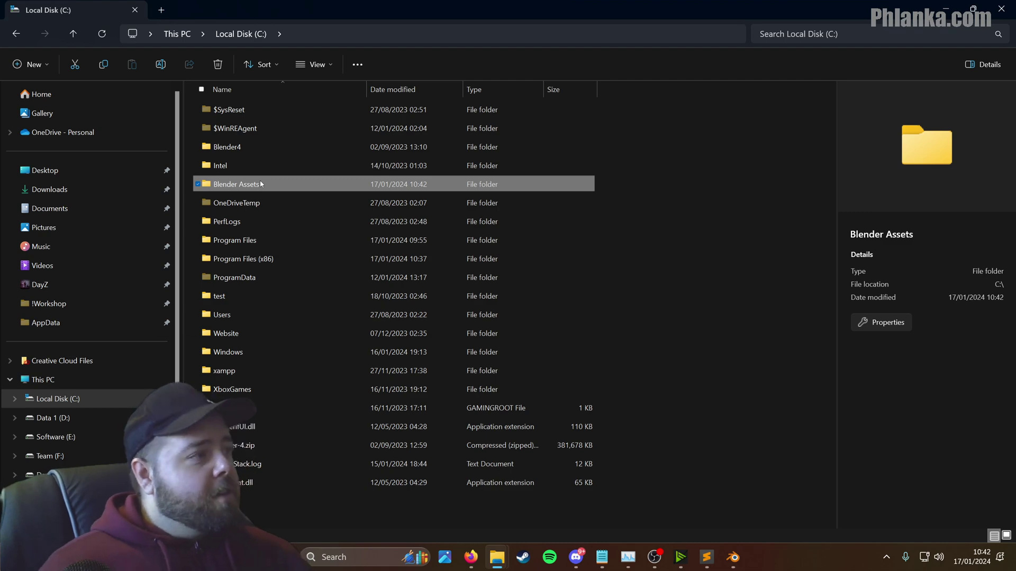
double_click(260, 183)
Step: Copy DayZTextureNode.blend from the zip into C:\Blender Assets, then close both Explorer windows
double_click(292, 12)
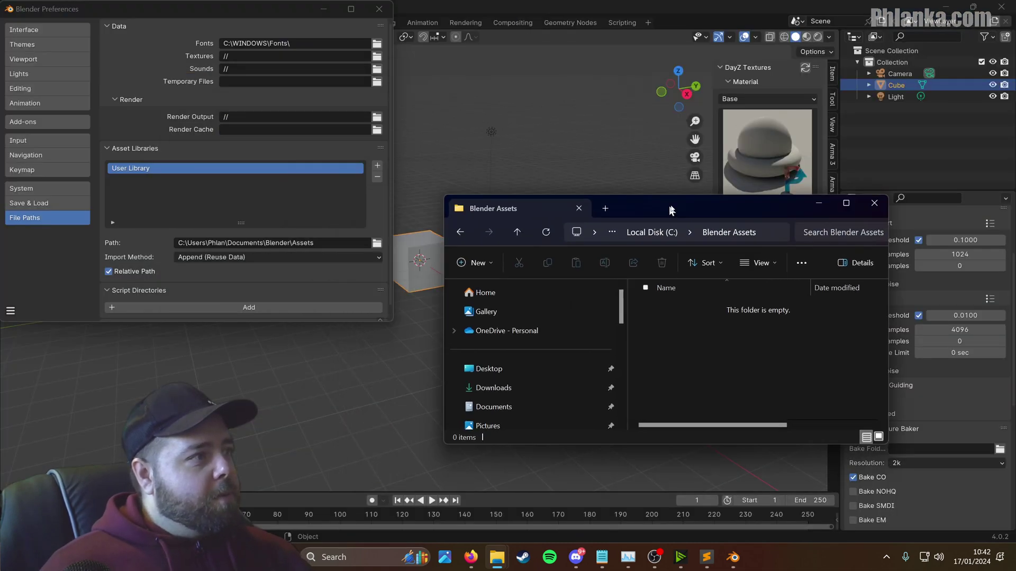
mouse_move(506, 568)
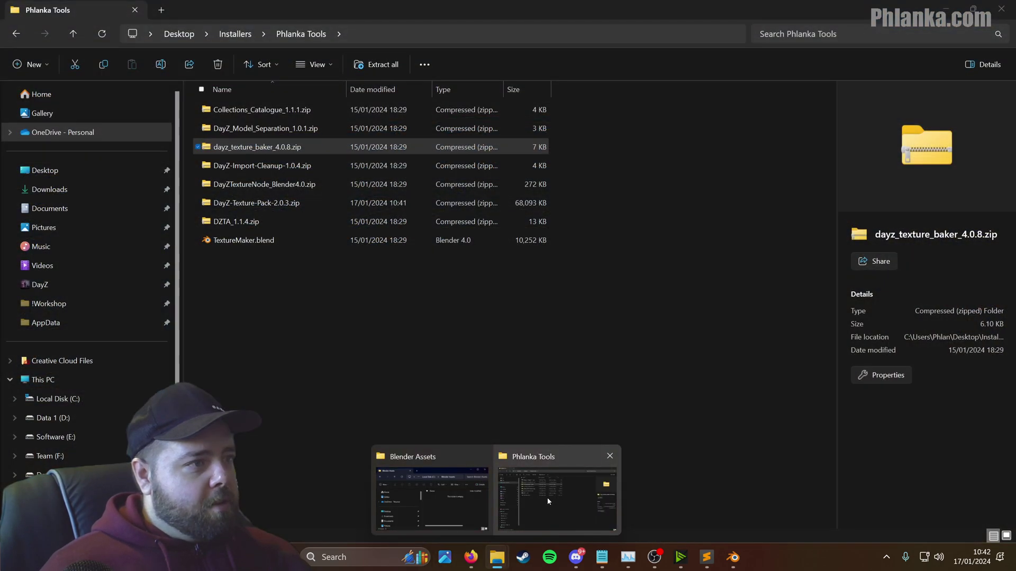
left_click(547, 501)
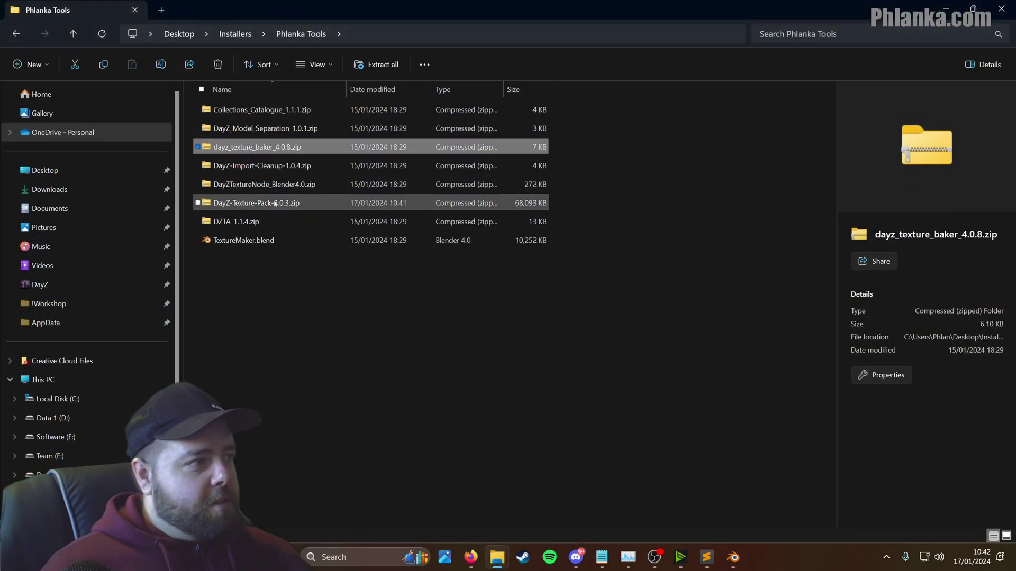
double_click(254, 184)
left_click_drag(417, 16, 175, 161)
left_click_drag(206, 265, 710, 361)
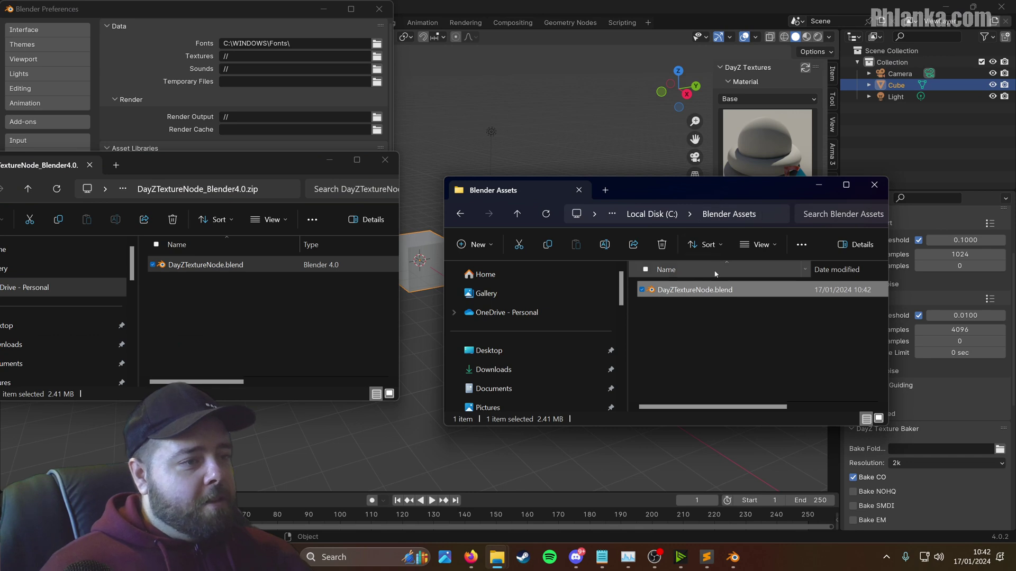
left_click(711, 313)
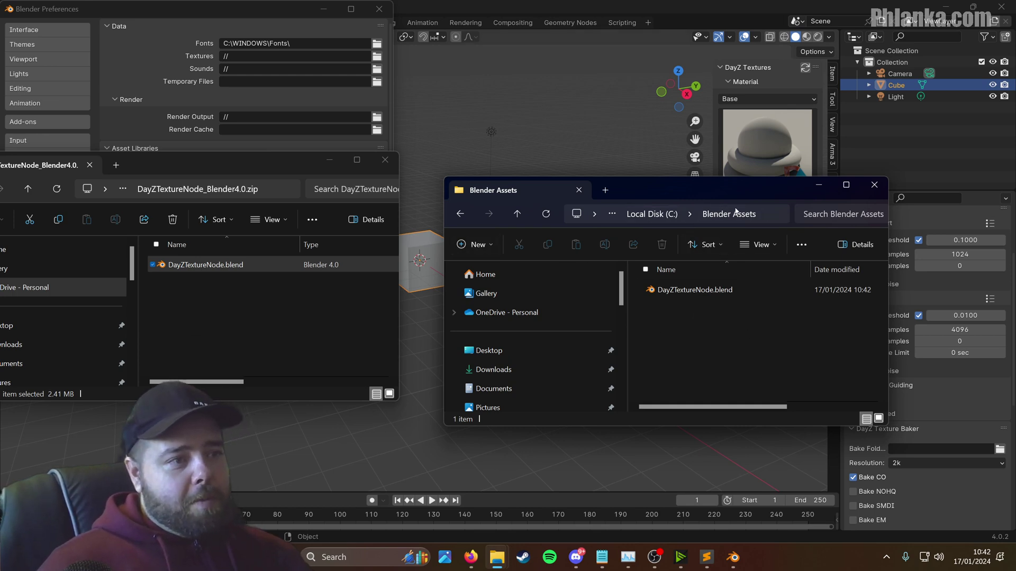
left_click(385, 160)
left_click(872, 186)
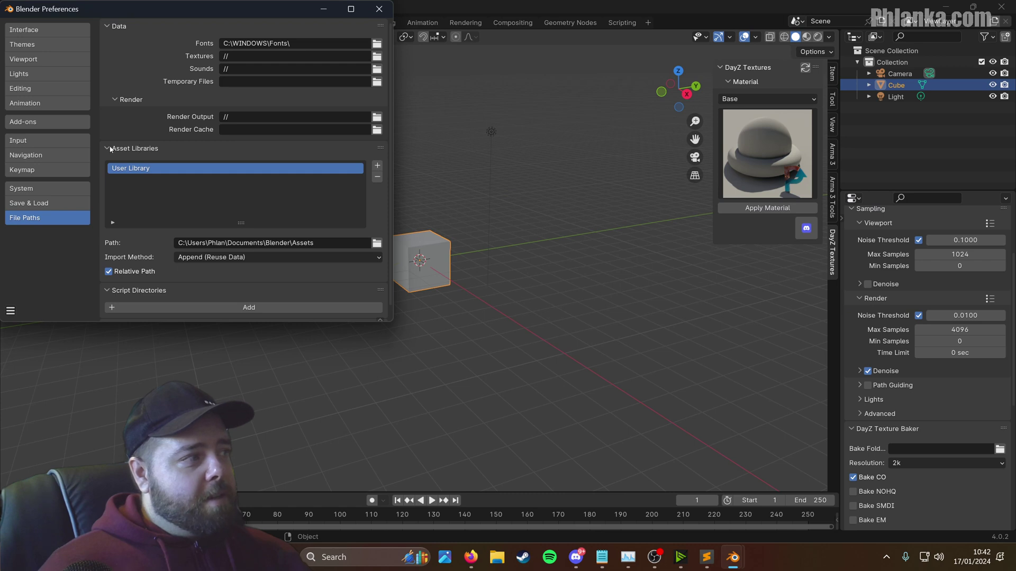
Step: Register C:\Blender Assets as a new asset library and close Preferences
left_click(378, 167)
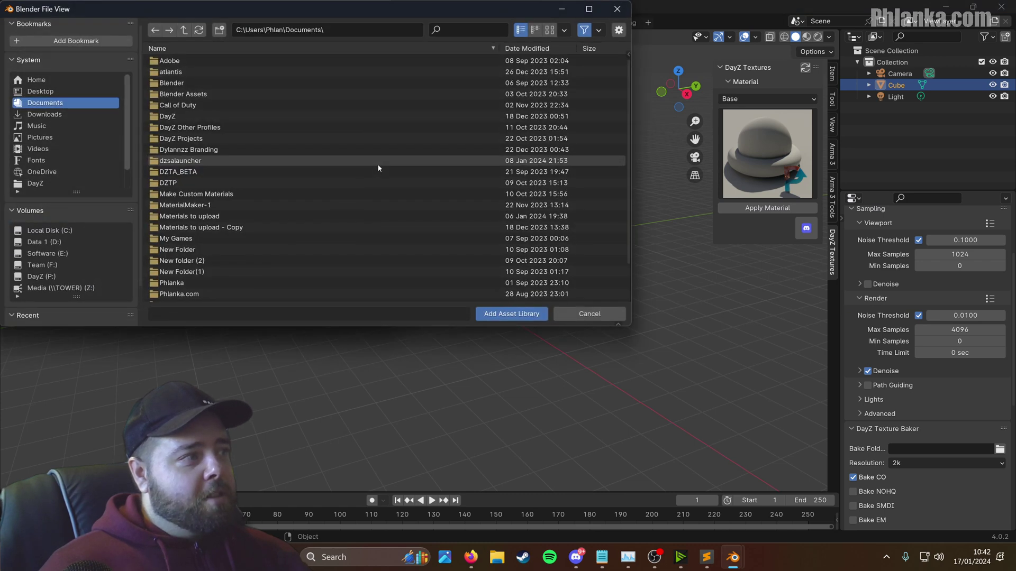
left_click(42, 277)
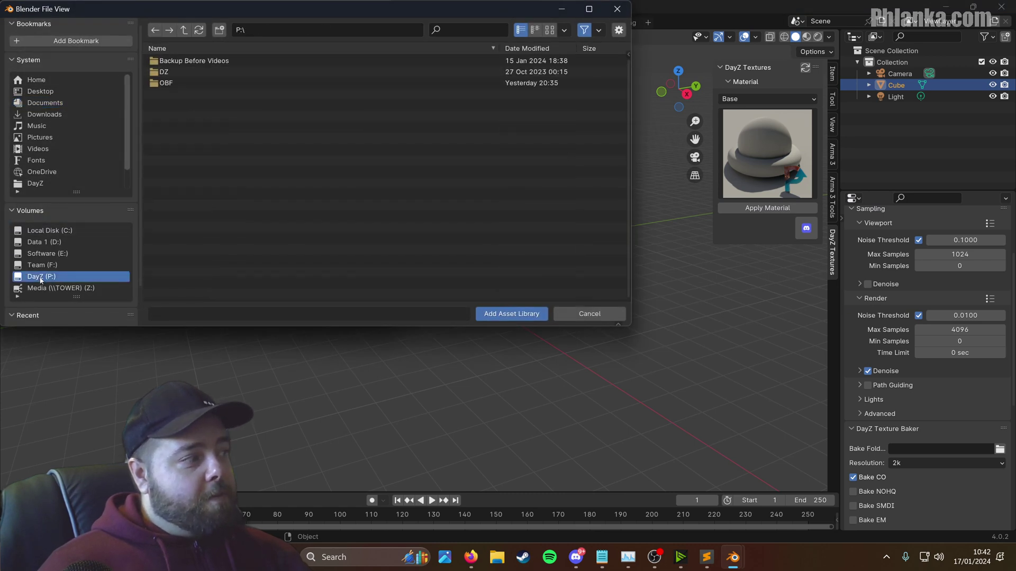
left_click(66, 232)
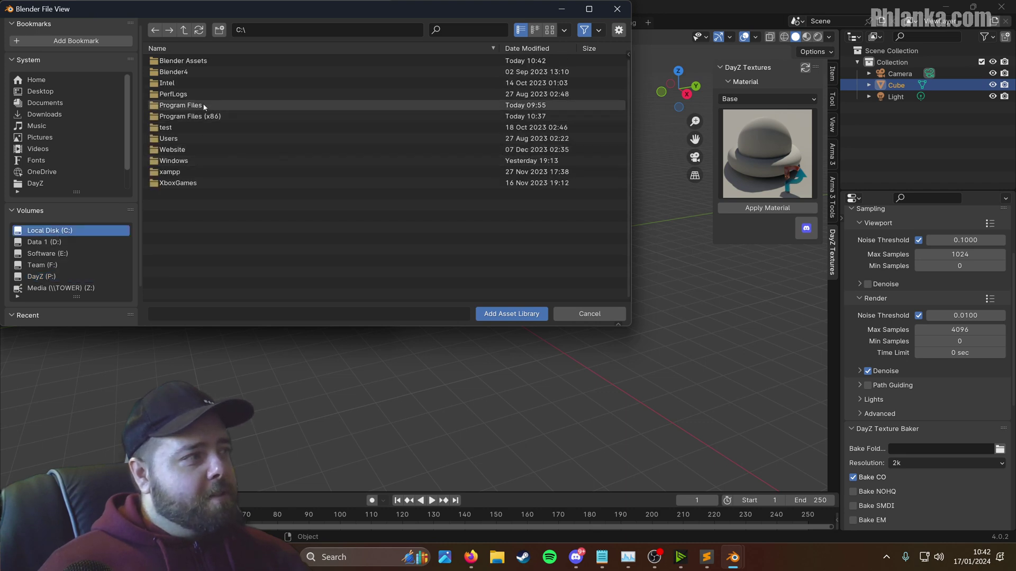
left_click(205, 63)
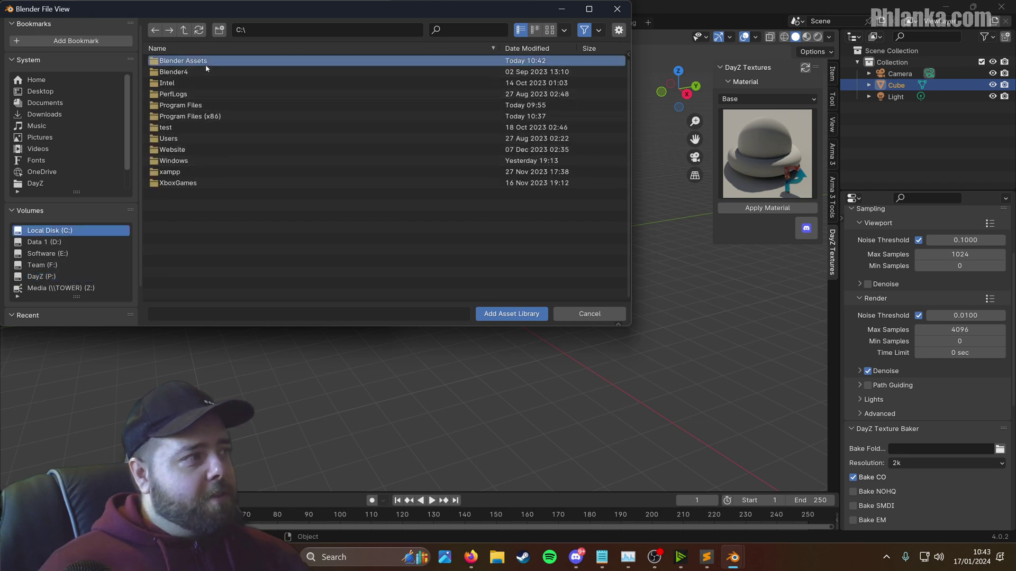
left_click(501, 314)
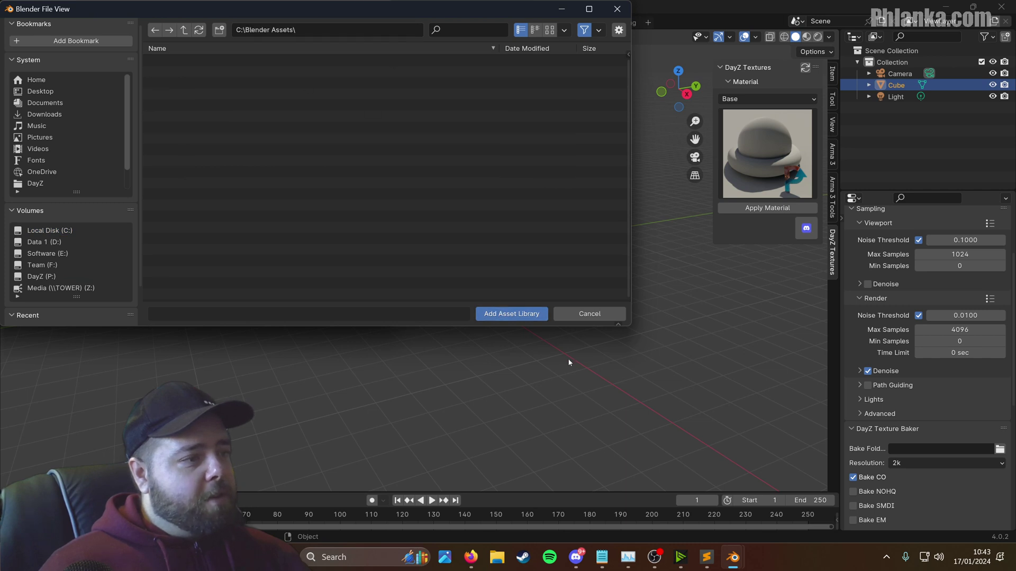
left_click(522, 316)
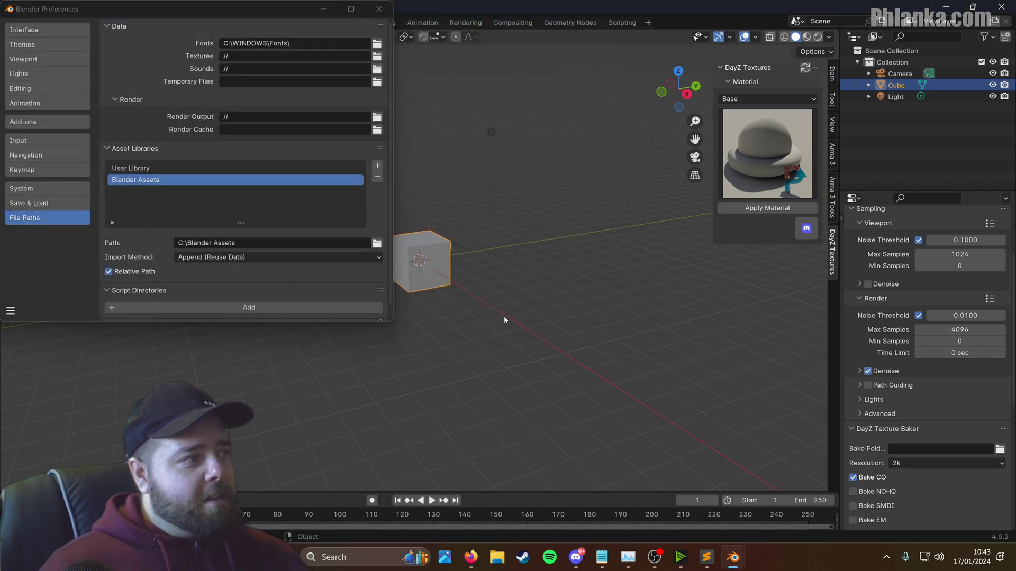
left_click(379, 9)
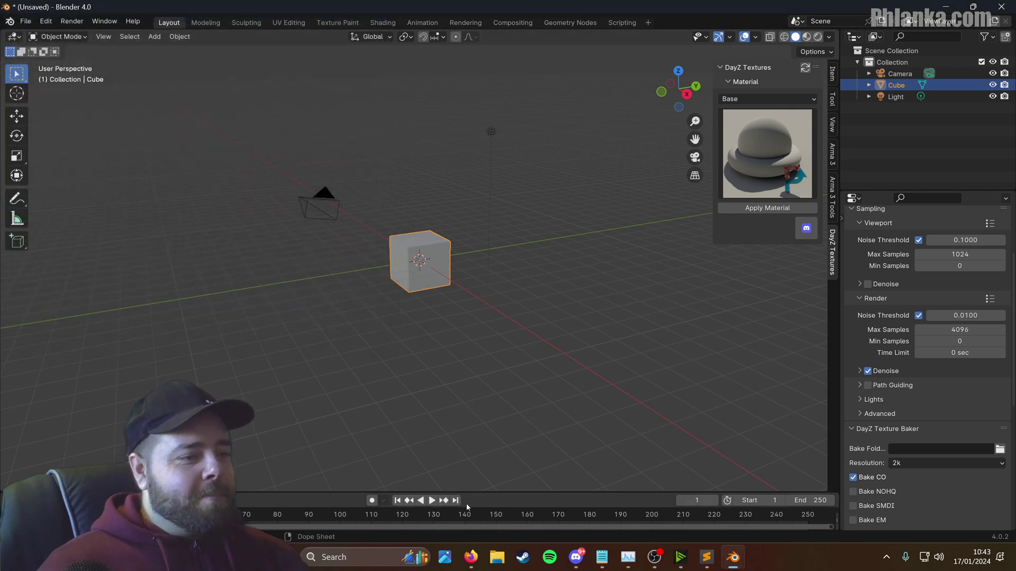
Step: In the Shading workspace, make the left file browser an Asset Browser showing the Blender Assets library
left_click(382, 23)
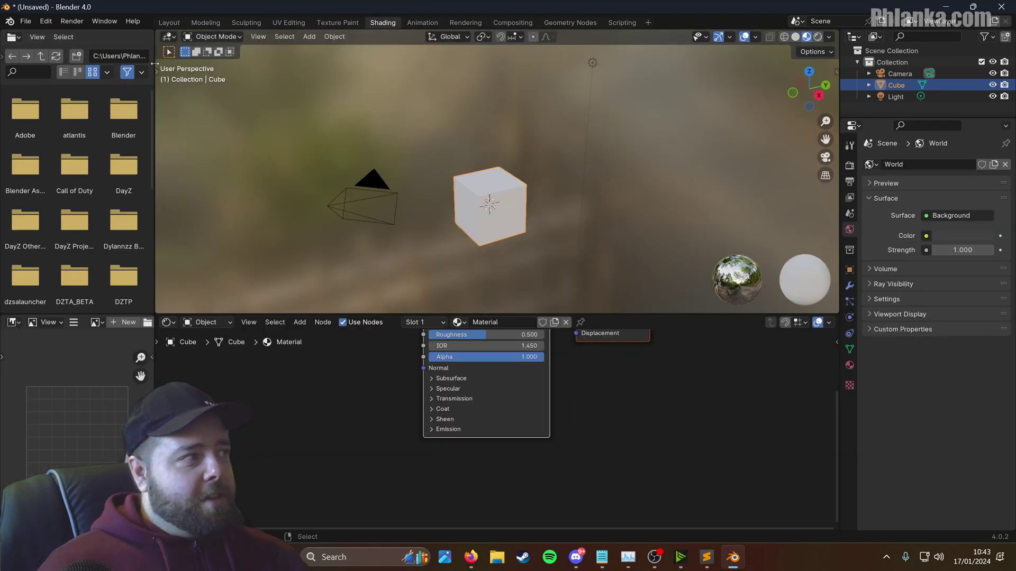
left_click_drag(154, 63, 218, 64)
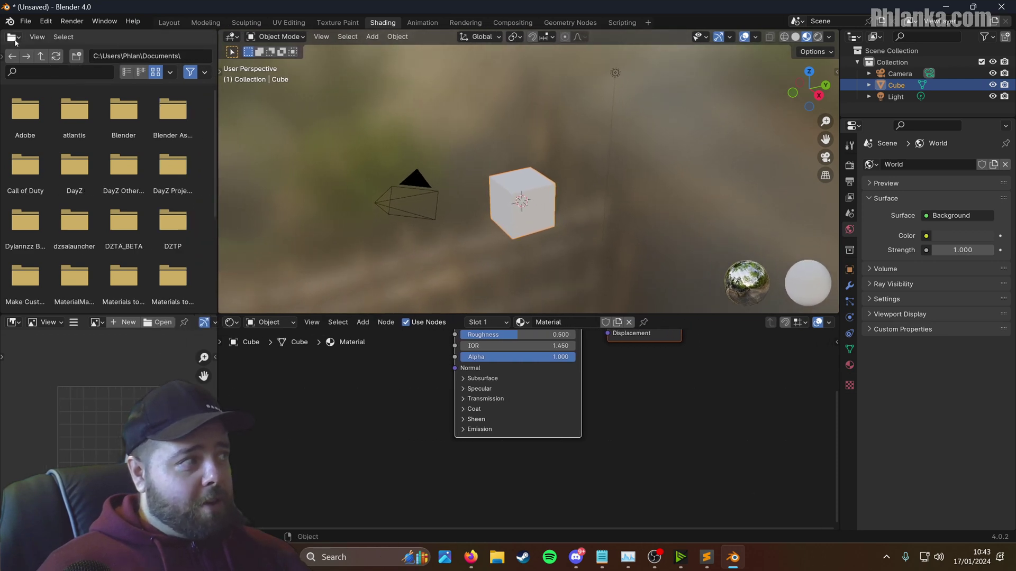
left_click(13, 38)
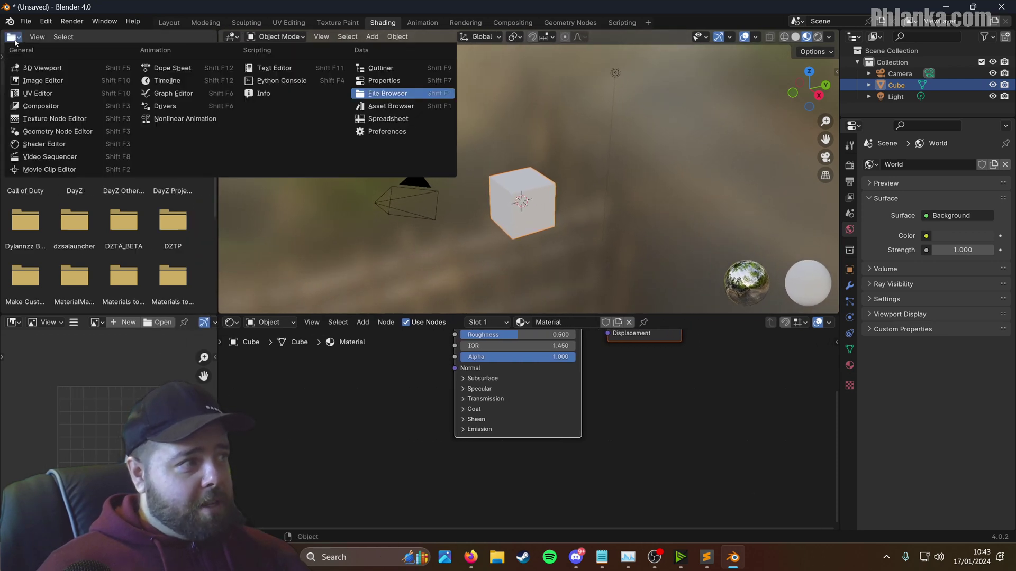
left_click(414, 106)
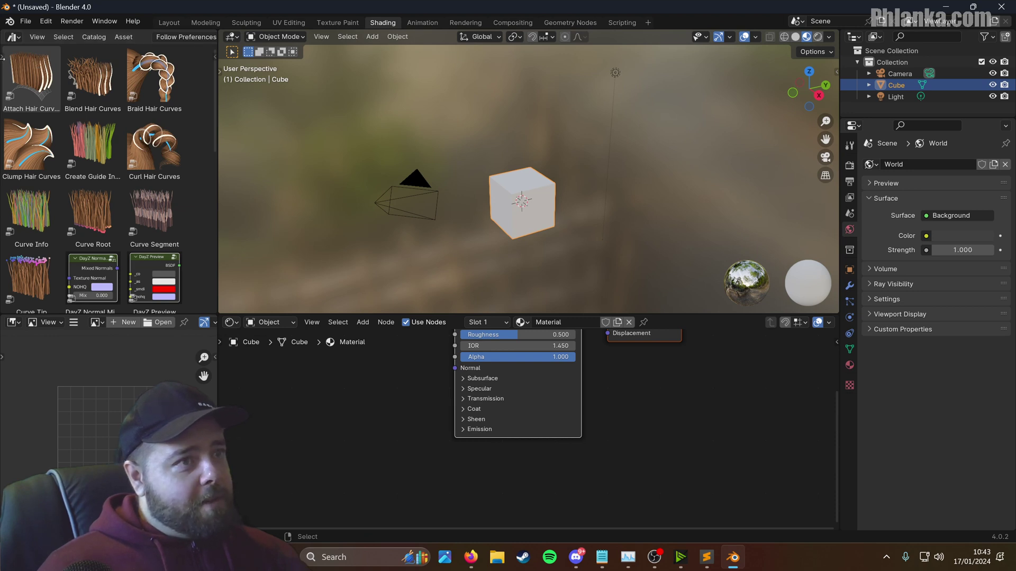
left_click(2, 57)
left_click(43, 55)
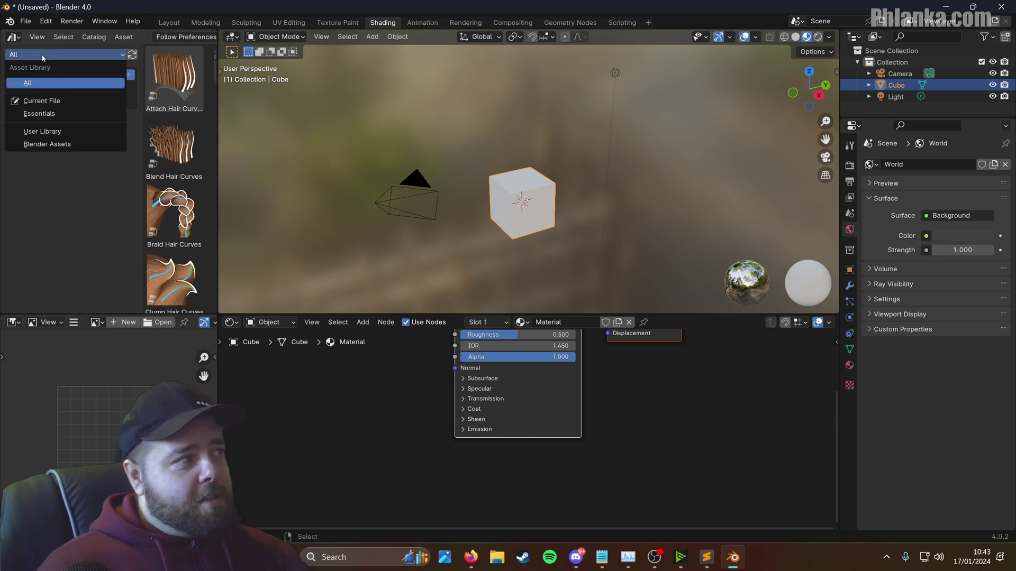
left_click(61, 145)
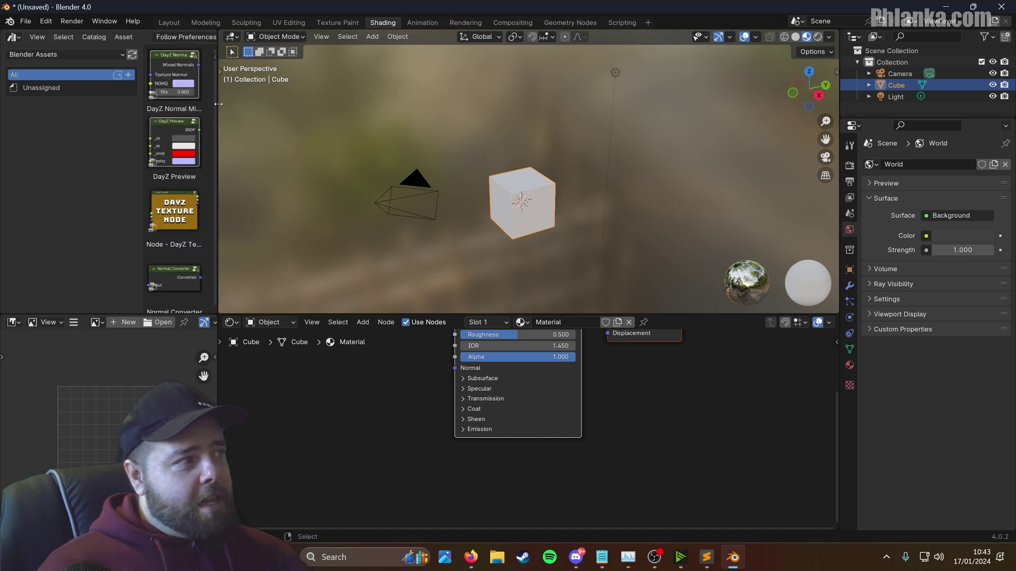
Step: Drag the DayZ Texture Node asset into the Cube's material and place it beside the Principled BSDF
left_click_drag(217, 104, 398, 104)
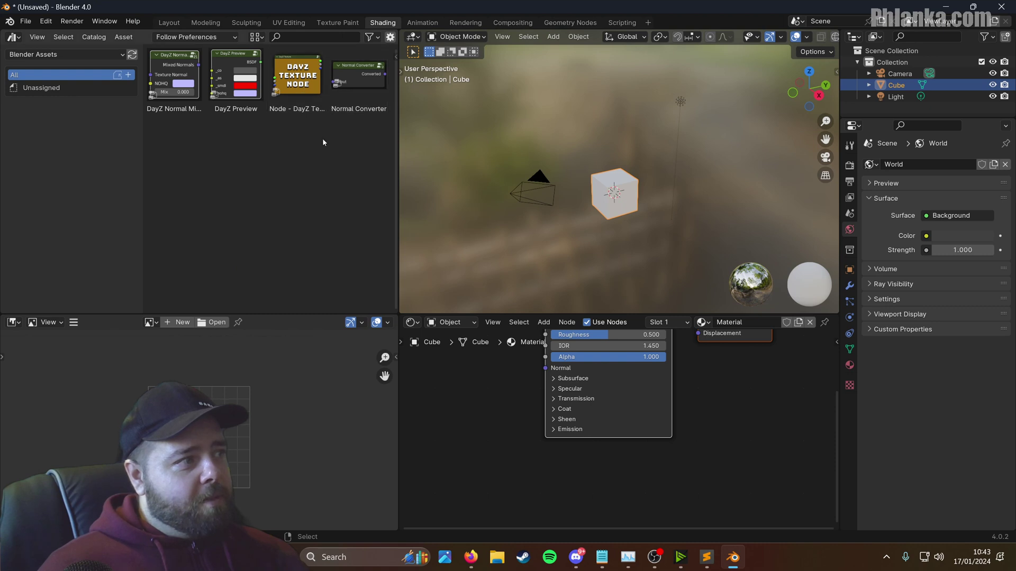
left_click_drag(298, 79, 502, 439)
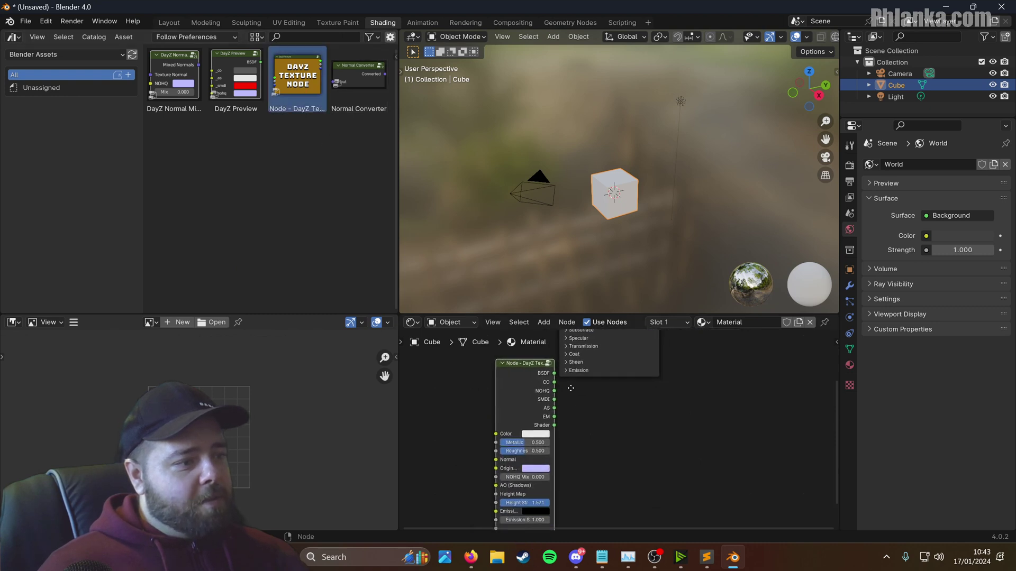
left_click(574, 374)
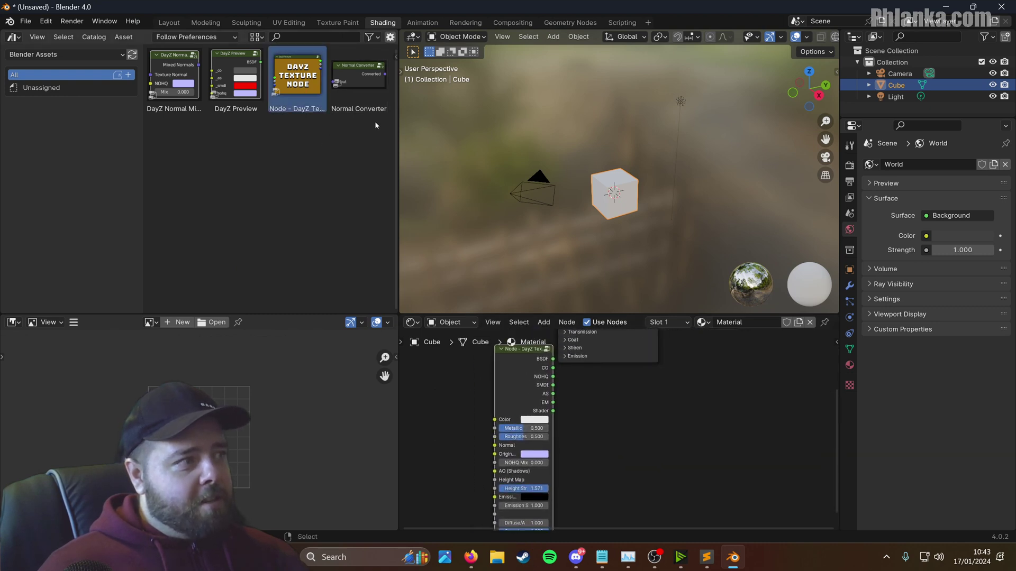
left_click(361, 75)
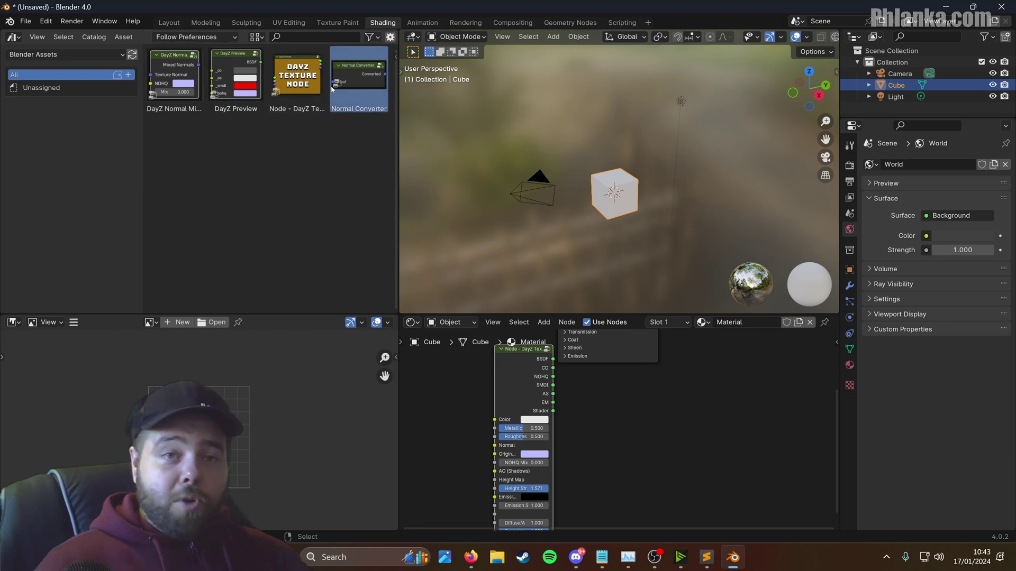
left_click(359, 151)
scroll(633, 428, "down", 5)
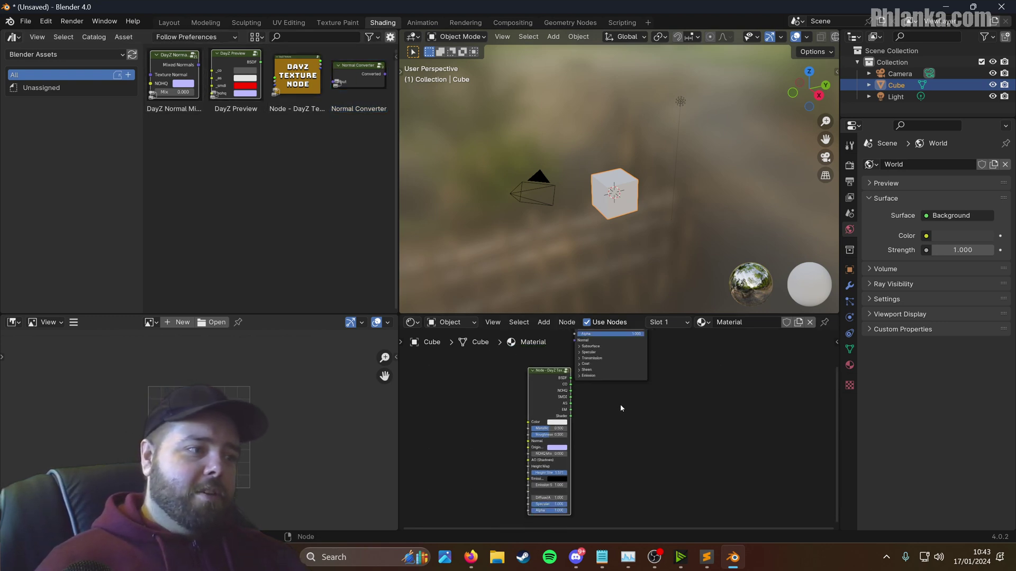
left_click_drag(626, 408, 615, 385)
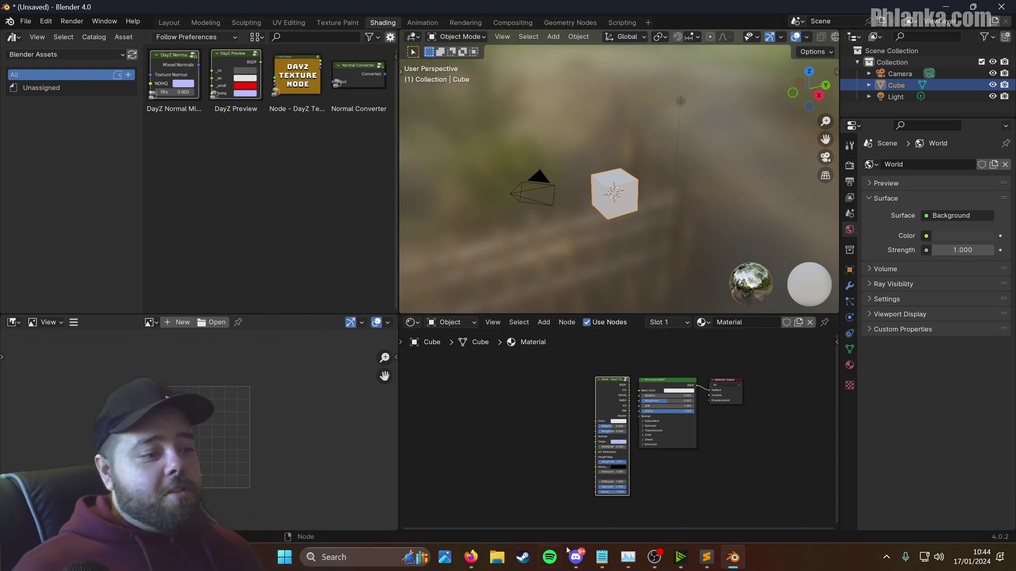
mouse_move(665, 566)
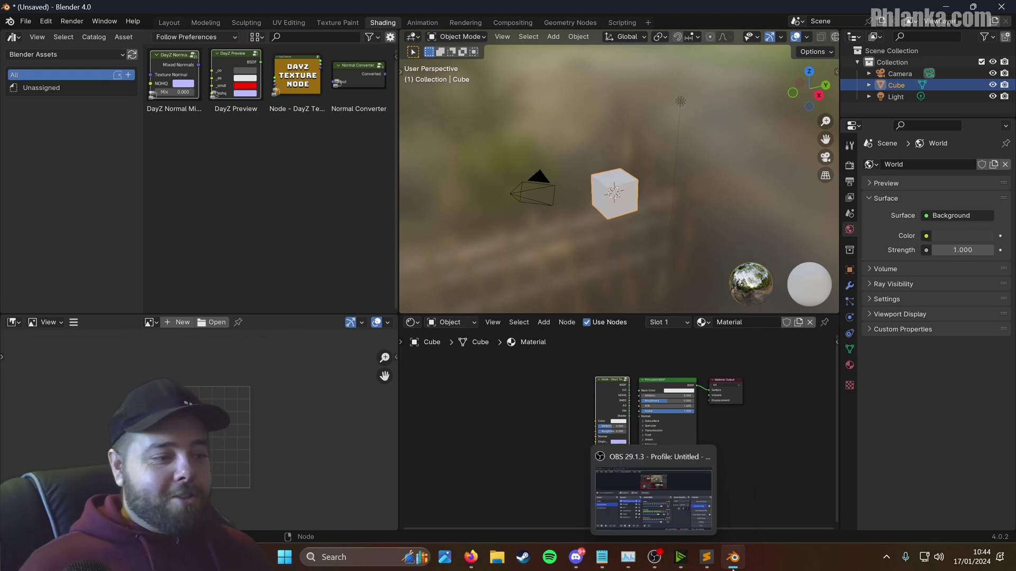
left_click(654, 557)
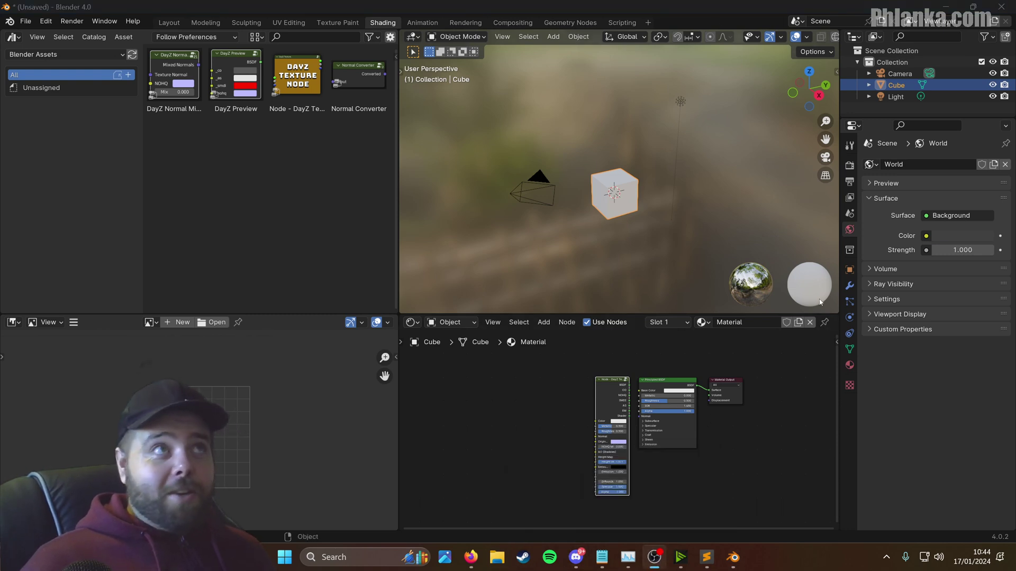